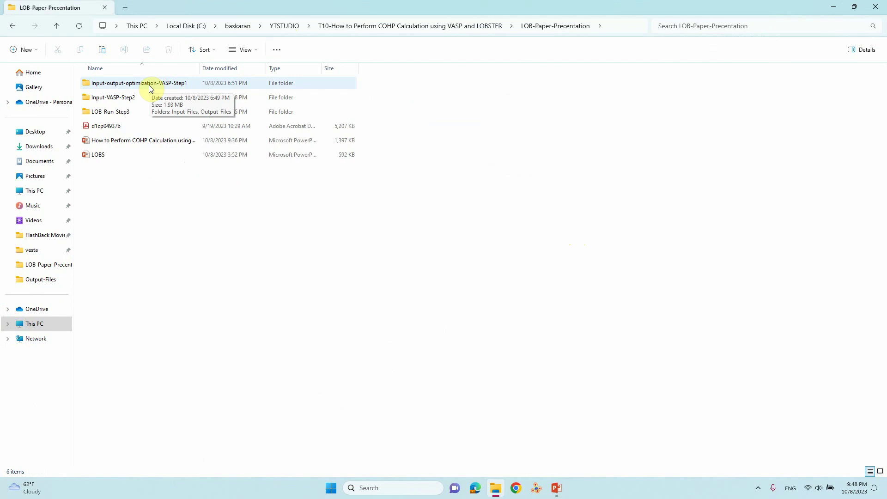
- Open the N2-OPT folder inside the Input-Files of Input-output-optimization-VASP-Step1
double_click(148, 85)
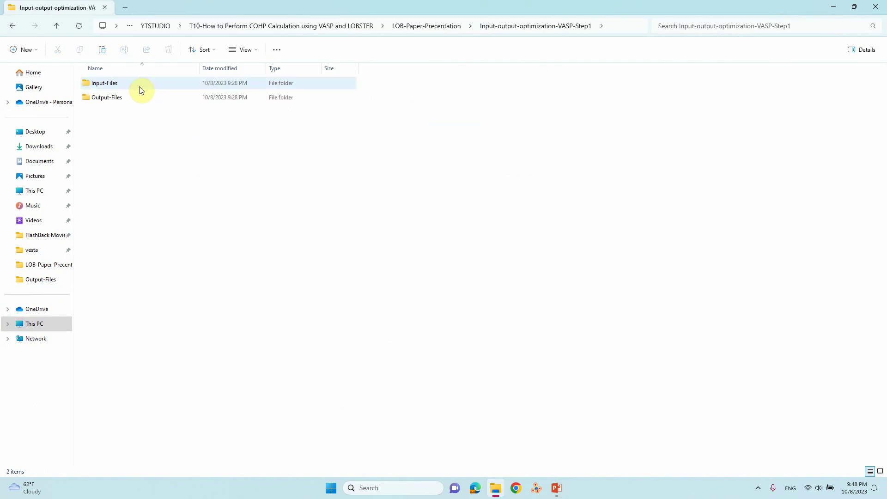
double_click(112, 85)
double_click(111, 86)
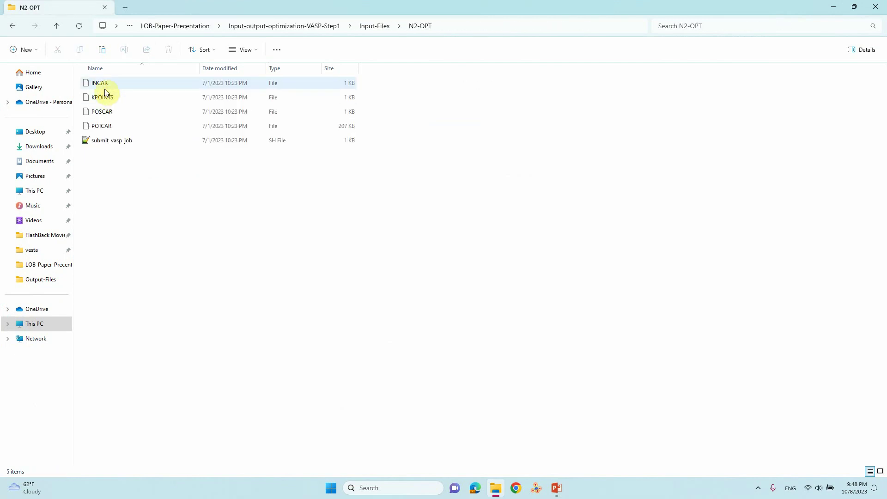
- Launch VESTA, load the POSCAR file from the N2-OPT input folder into it, and rotate the N2 cell to inspect it
click(105, 99)
click(105, 114)
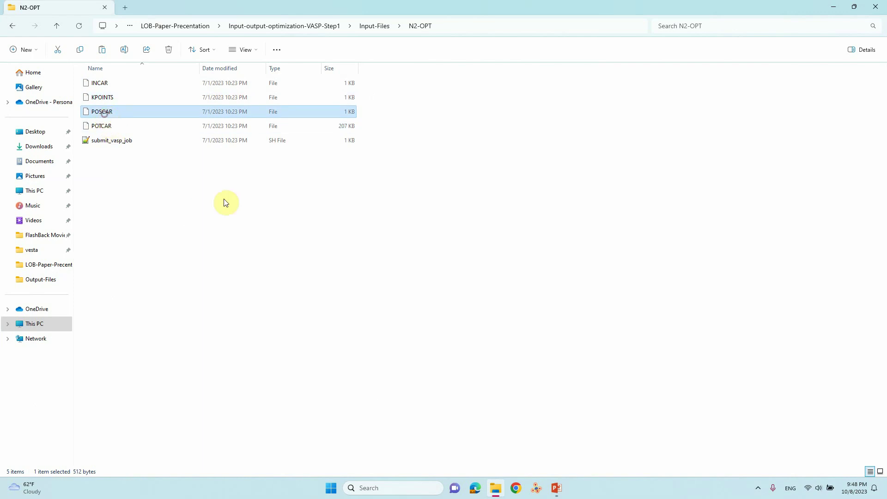
click(534, 494)
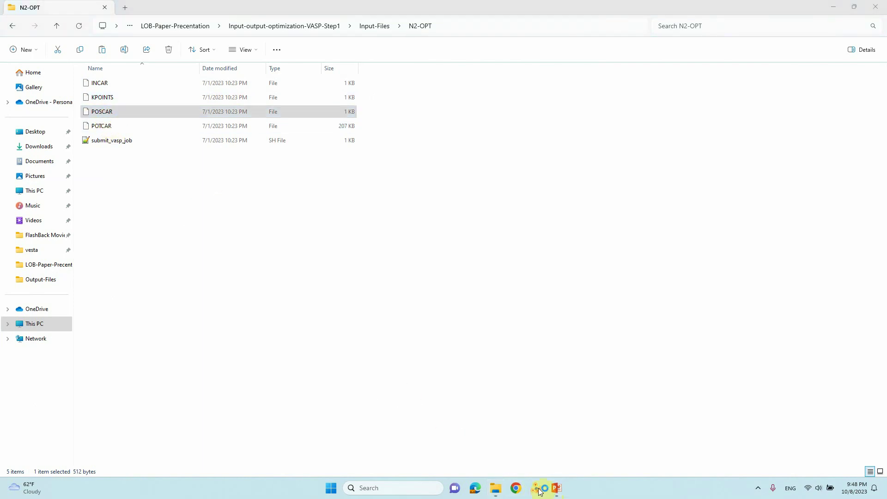
click(135, 106)
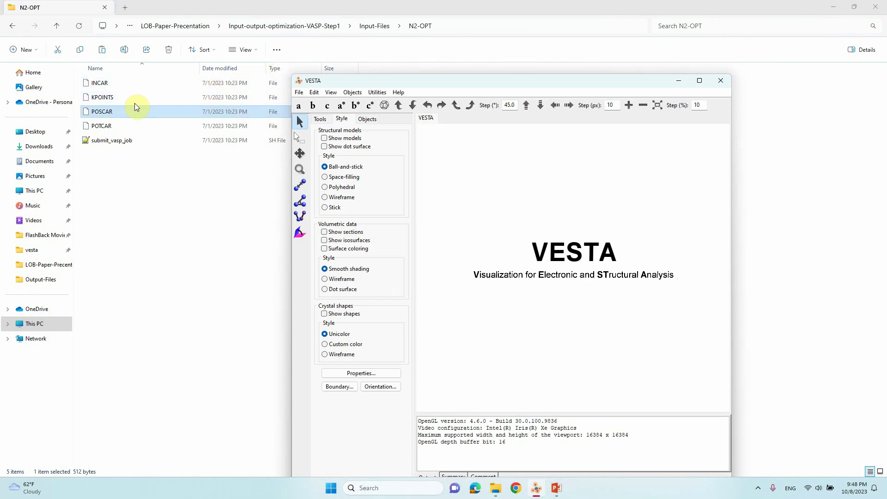
drag(134, 103, 610, 345)
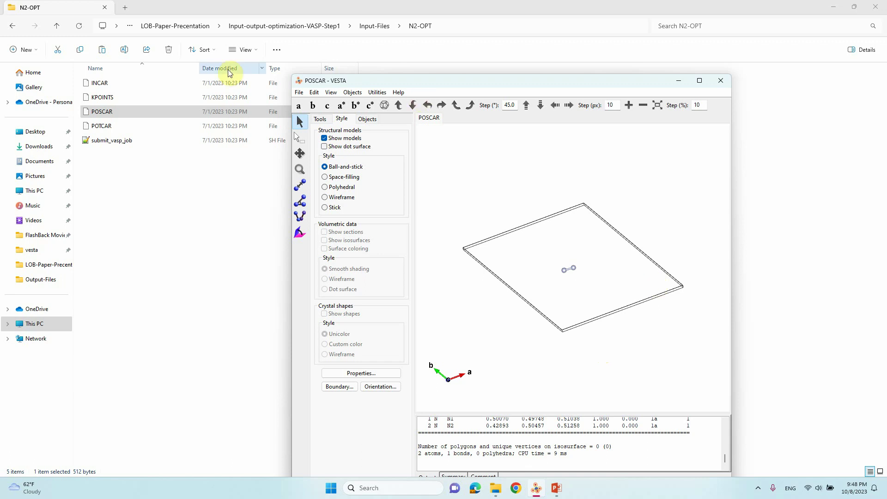
drag(444, 199, 604, 238)
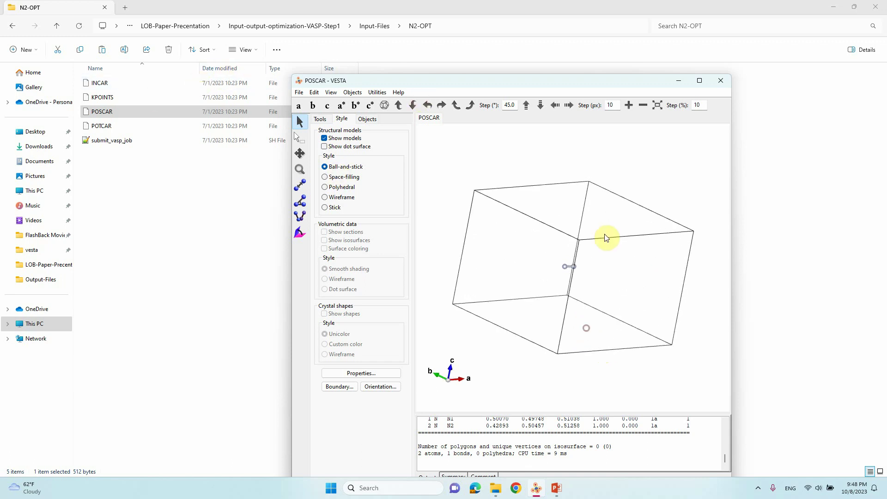
- Open the INCAR input file in a maximized Notepad++ window and review its optimization parameters from beginning to end
click(98, 83)
right_click(102, 83)
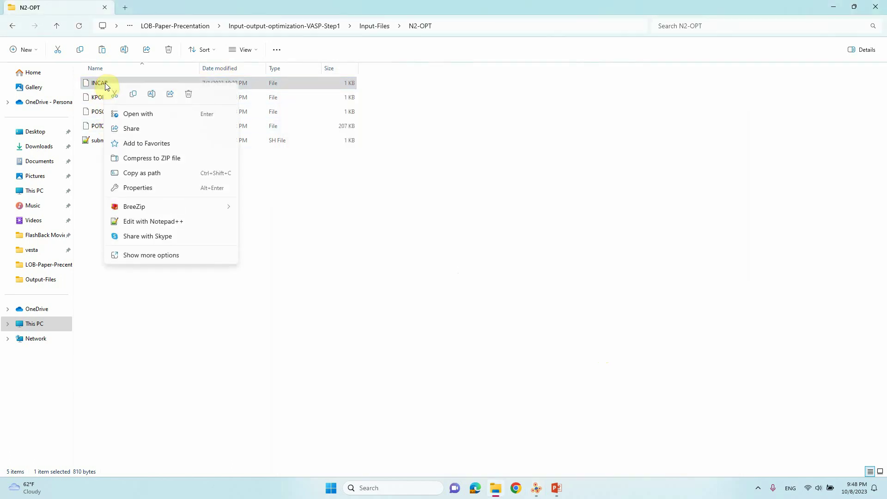
click(141, 223)
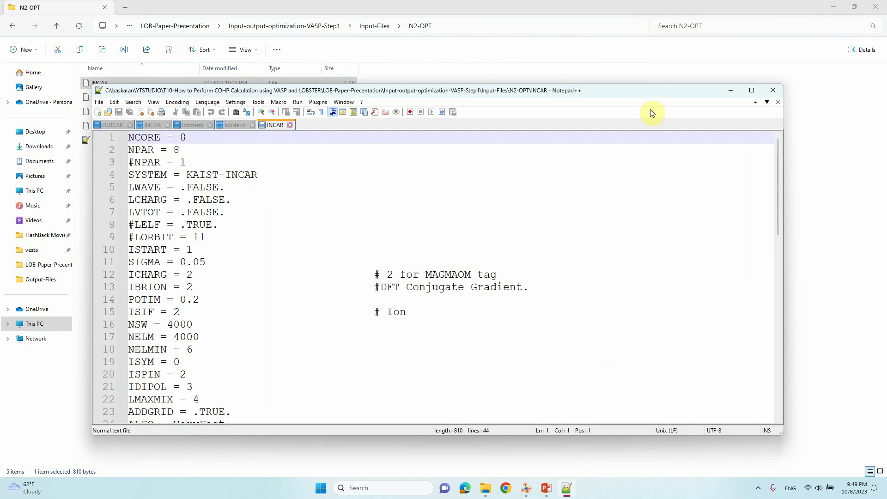
click(749, 91)
scroll(168, 188, down, 8)
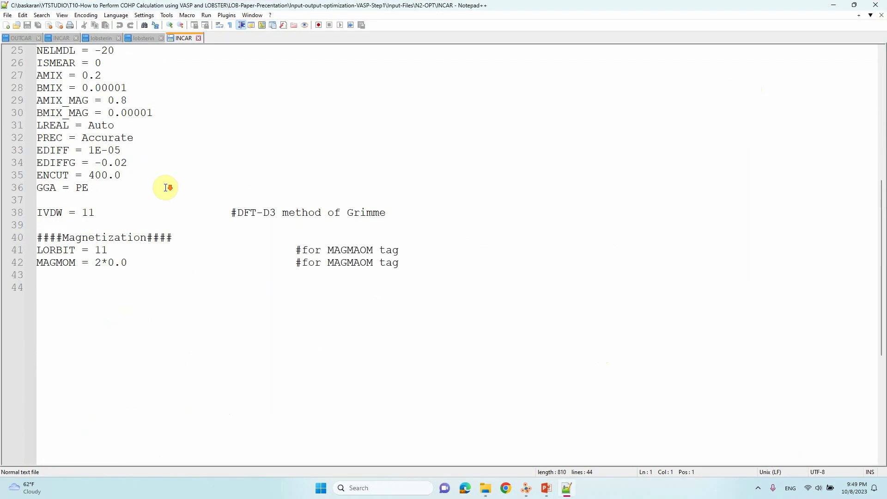
scroll(167, 187, up, 6)
scroll(167, 187, up, 2)
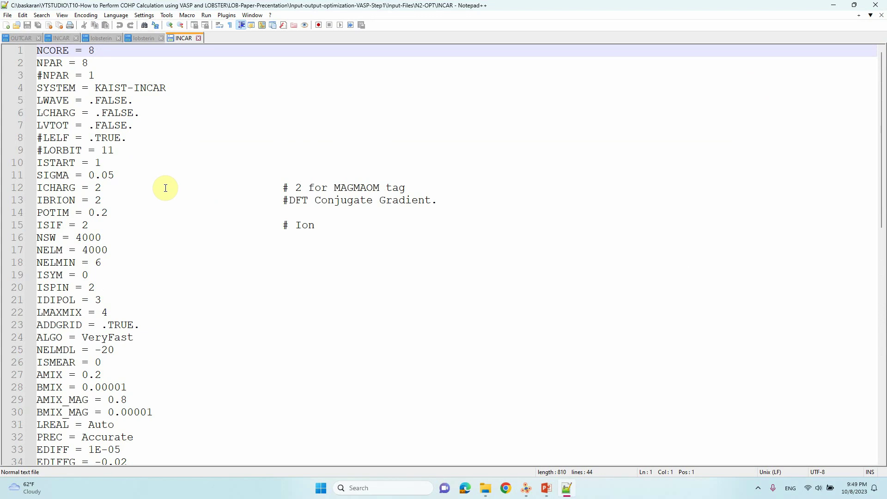
scroll(167, 187, down, 5)
scroll(168, 187, up, 5)
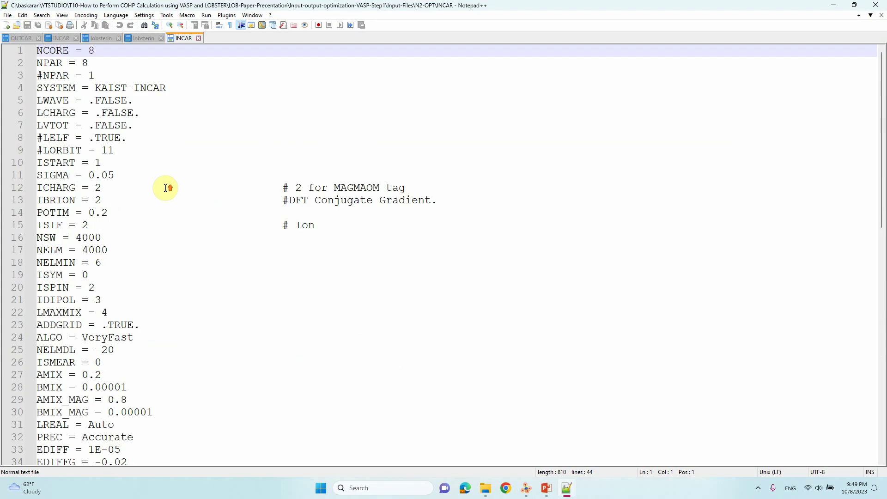
- Shrink the Notepad++ window and move it off the file list, then load the KPOINTS file into it
click(847, 5)
drag(139, 88, 272, 88)
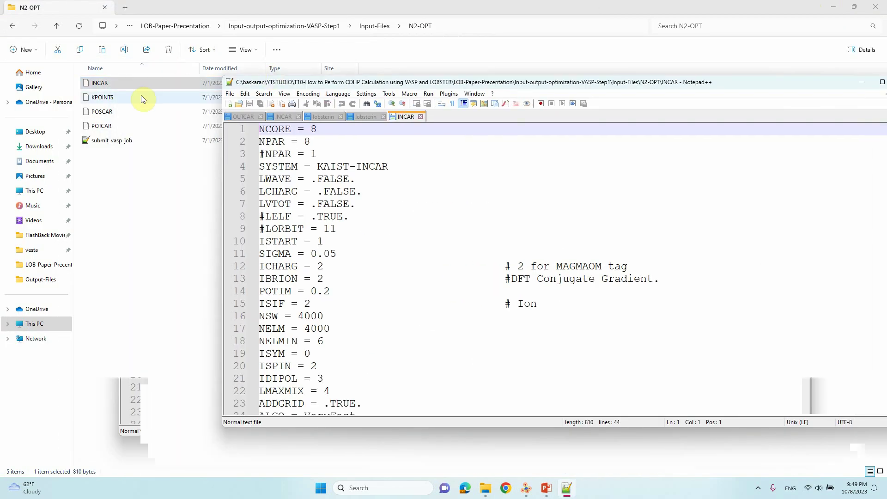
double_click(141, 97)
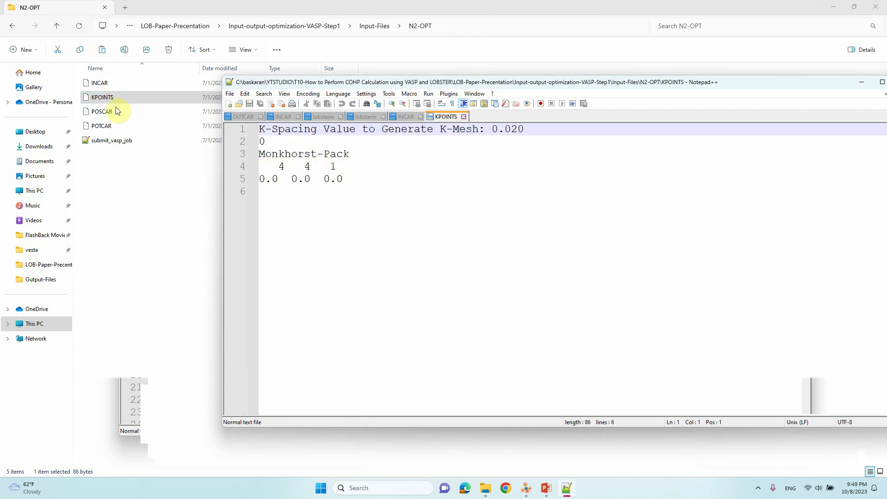
- View the submit_vasp_job script and the POTCAR file in Notepad++
drag(111, 140, 405, 204)
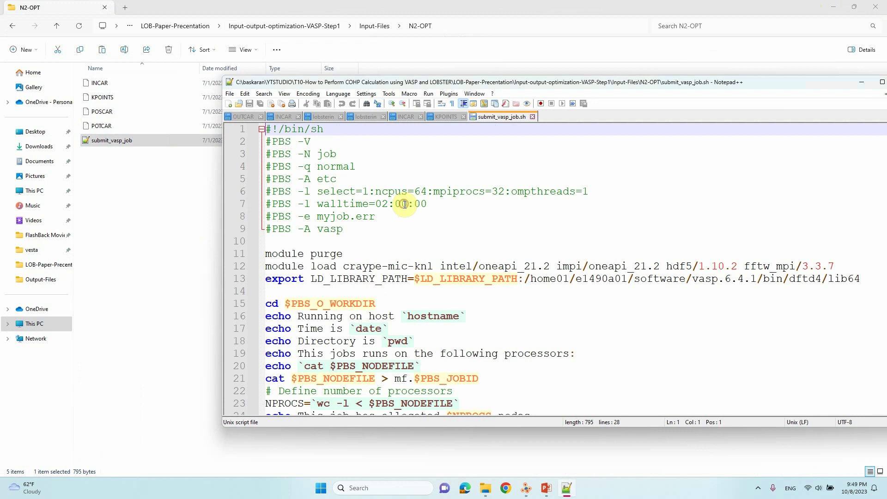
scroll(405, 203, down, 4)
scroll(405, 204, up, 4)
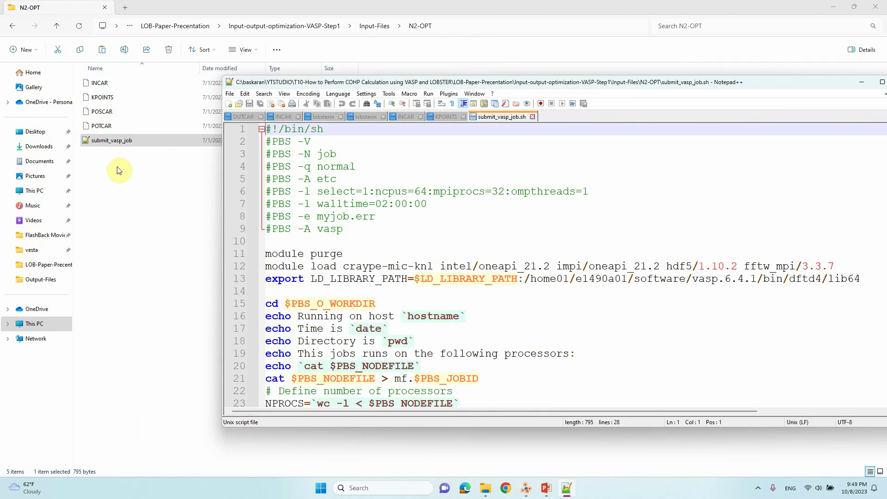
drag(112, 128, 456, 178)
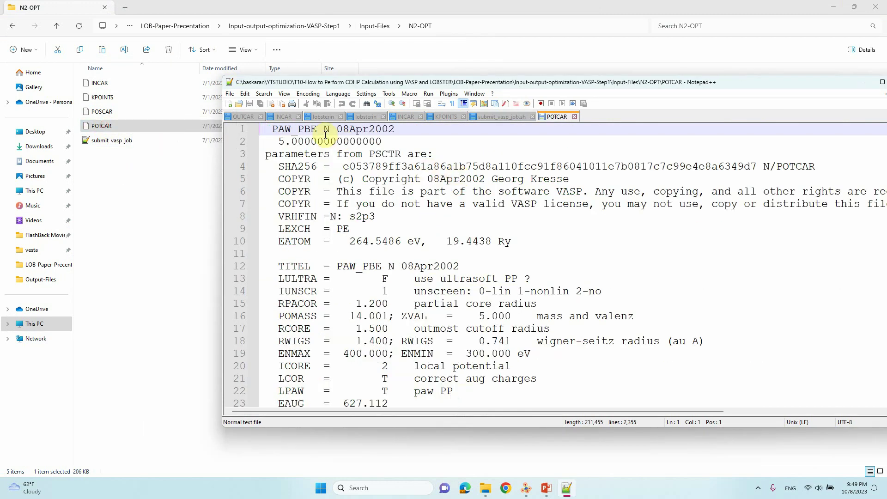
- Return to the Input-output-optimization-VASP-Step1 folder and open the N2-OPT folder within Output-Files
click(208, 215)
click(53, 27)
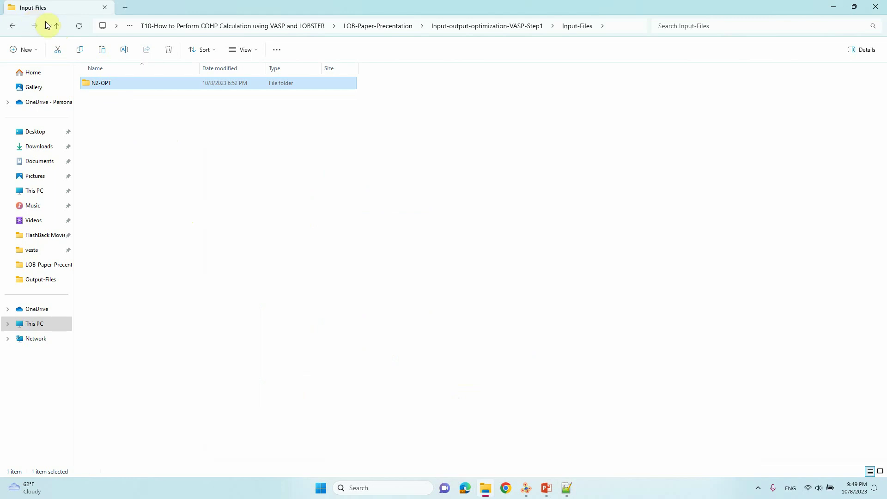
click(56, 27)
double_click(106, 96)
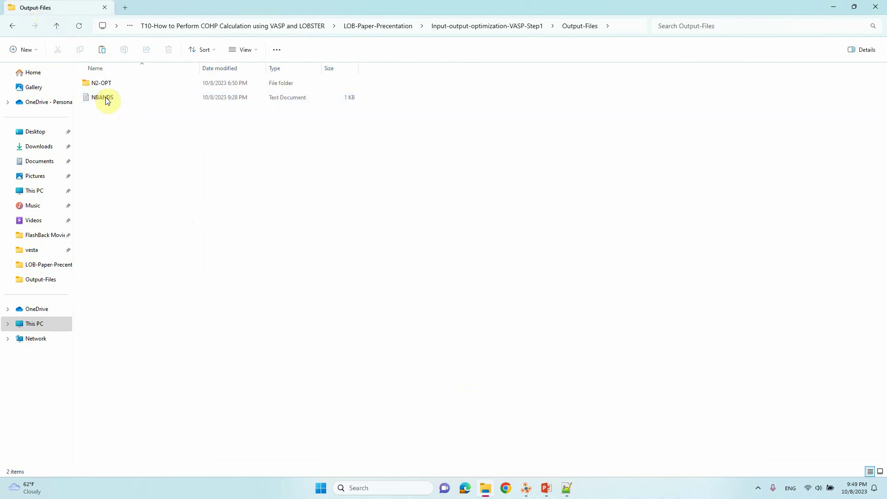
double_click(103, 82)
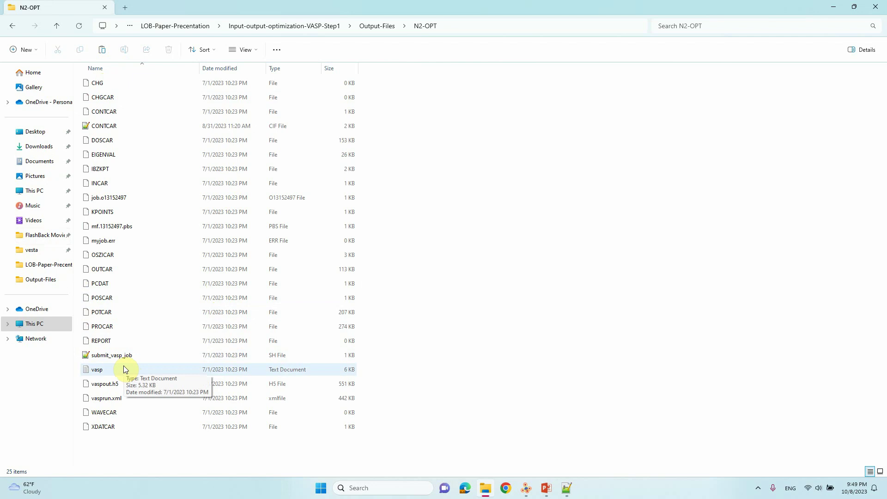
- Open the OUTCAR output file in Notepad++ and highlight the NIONS entry under Dimension of arrays
click(107, 271)
right_click(107, 272)
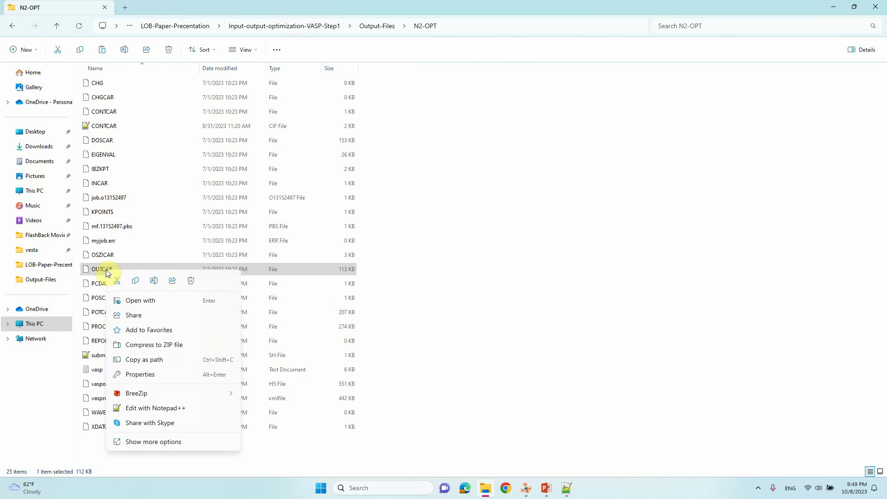
click(151, 404)
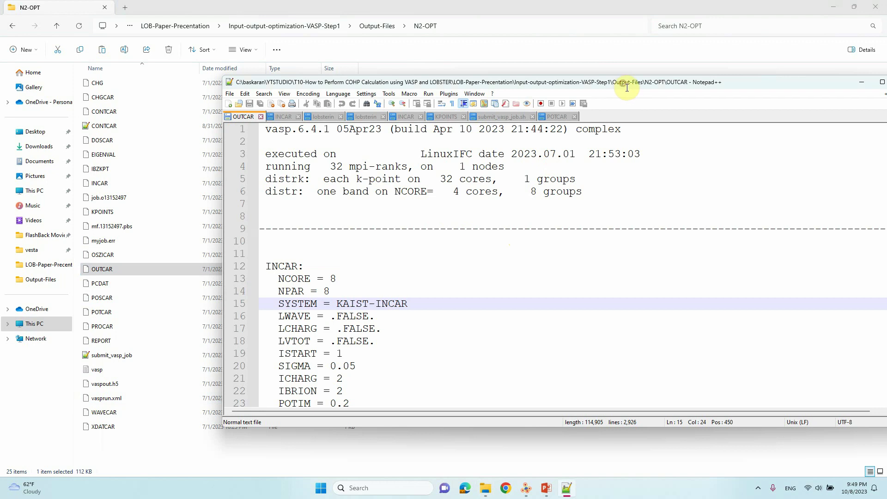
scroll(426, 213, down, 17)
scroll(425, 213, down, 7)
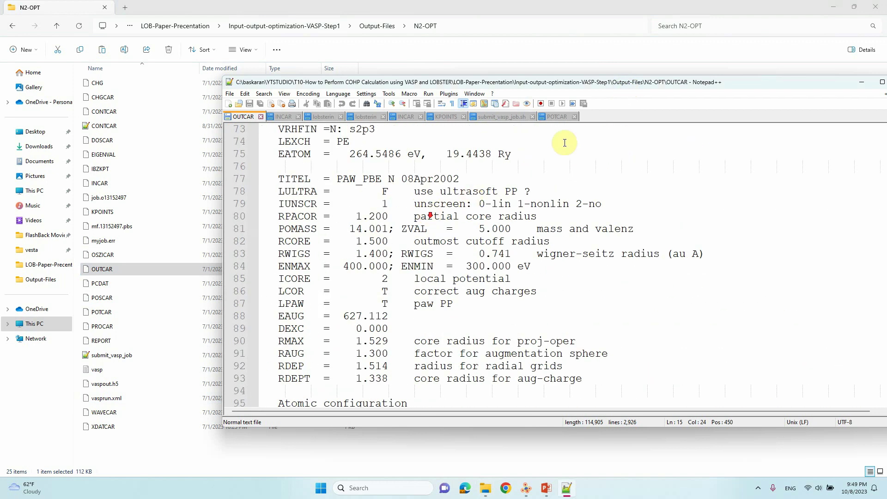
drag(577, 84, 547, 46)
scroll(543, 178, down, 18)
scroll(543, 183, down, 20)
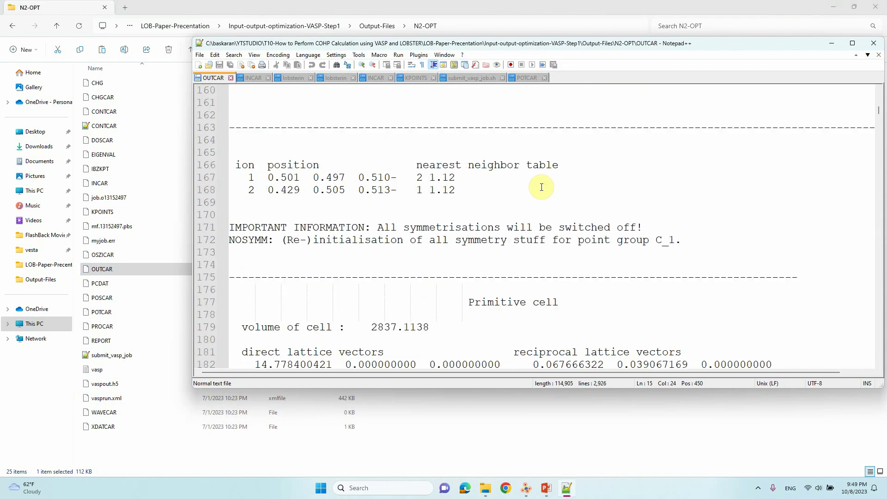
scroll(541, 198, up, 6)
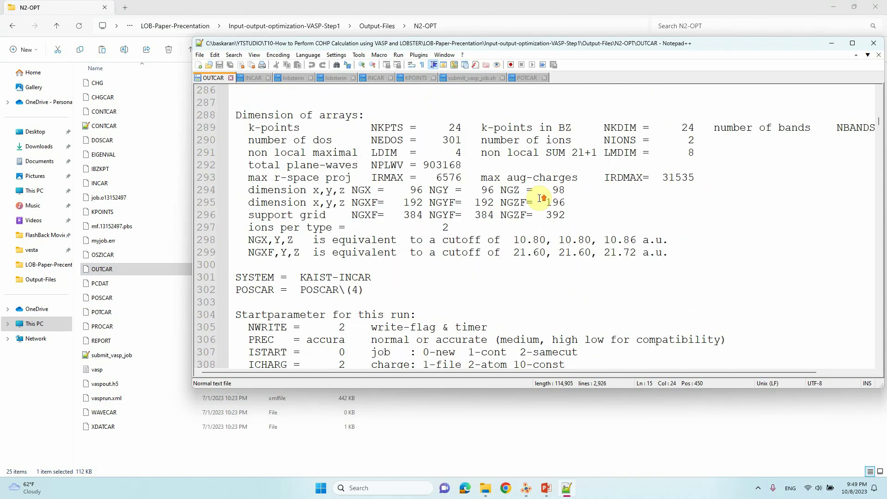
scroll(540, 197, up, 1)
drag(604, 179, 699, 179)
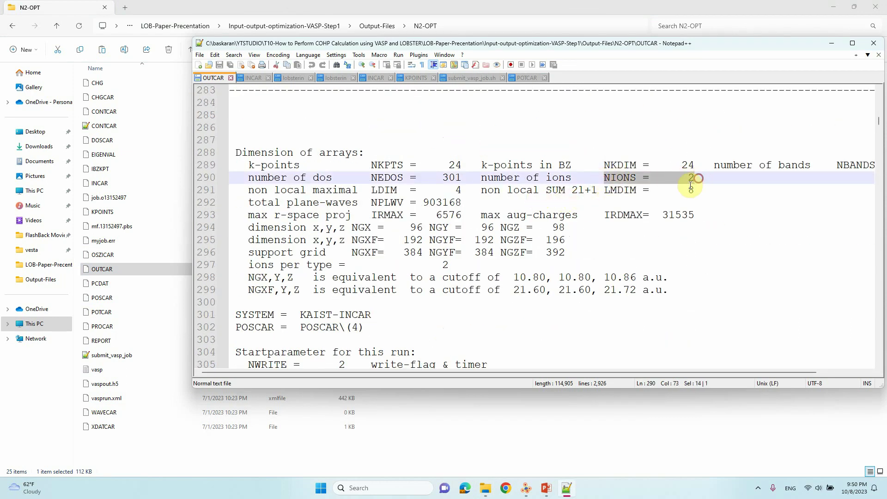
- Find the NELECT line giving the total number of electrons in OUTCAR and highlight it
scroll(630, 184, down, 11)
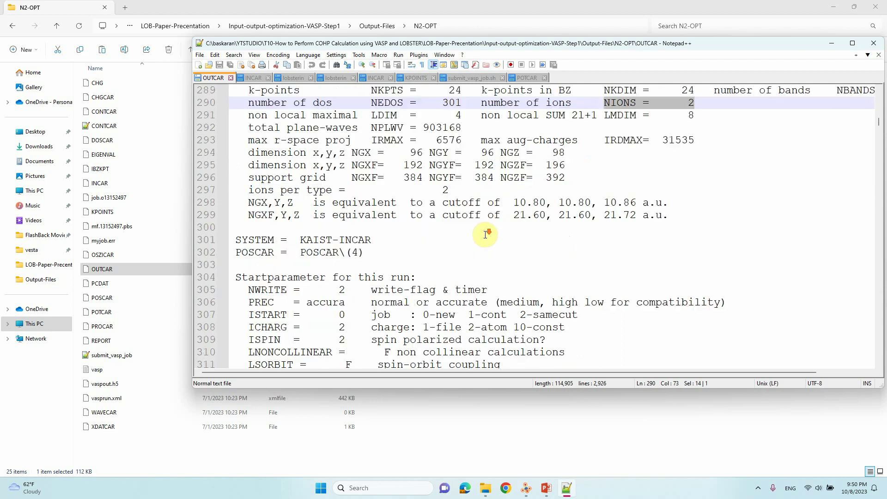
scroll(271, 225, down, 15)
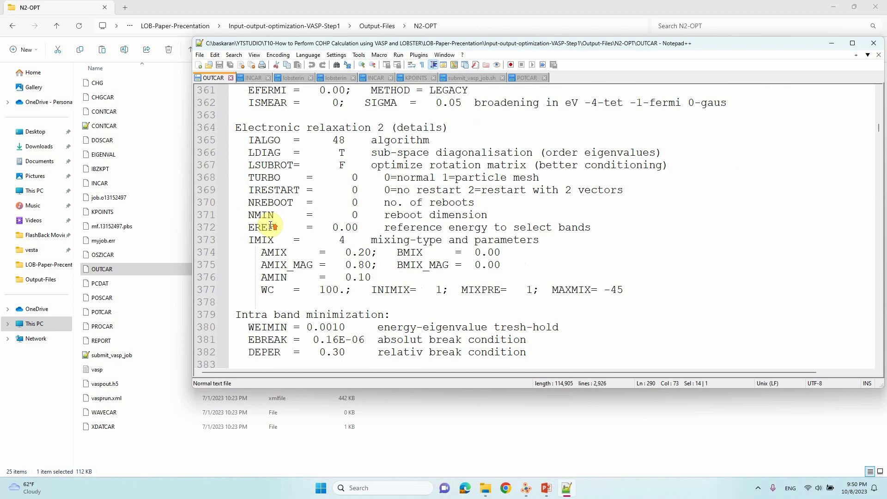
scroll(271, 226, up, 11)
scroll(270, 226, up, 5)
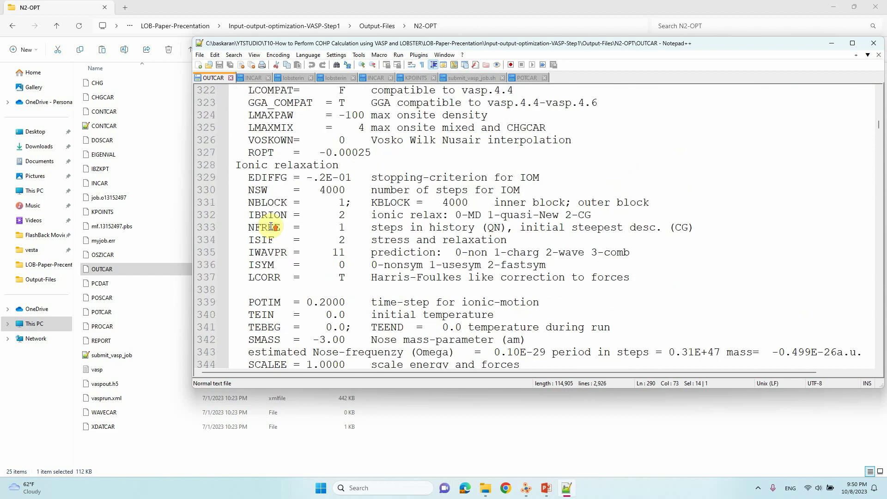
scroll(271, 226, up, 4)
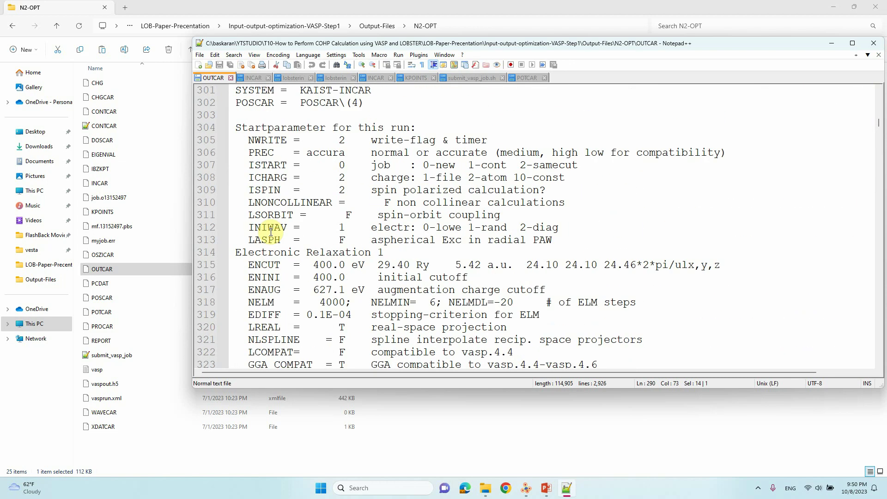
scroll(270, 231, up, 6)
scroll(270, 234, down, 20)
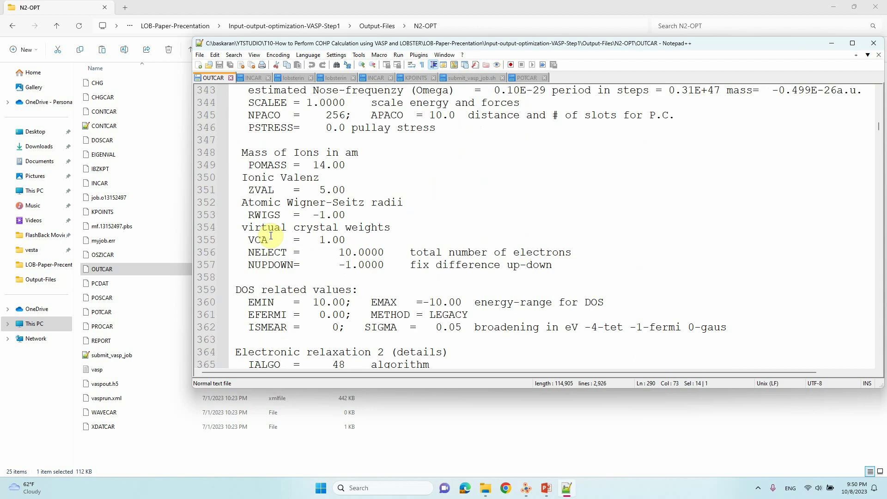
scroll(271, 236, down, 1)
drag(248, 215, 575, 214)
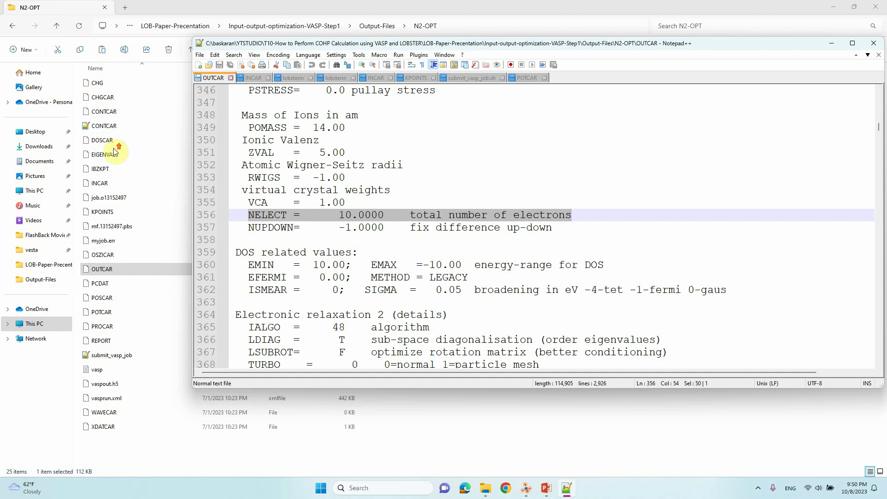
- Go back to the Output-Files folder and open the NBANDS text file in a maximized window
click(58, 18)
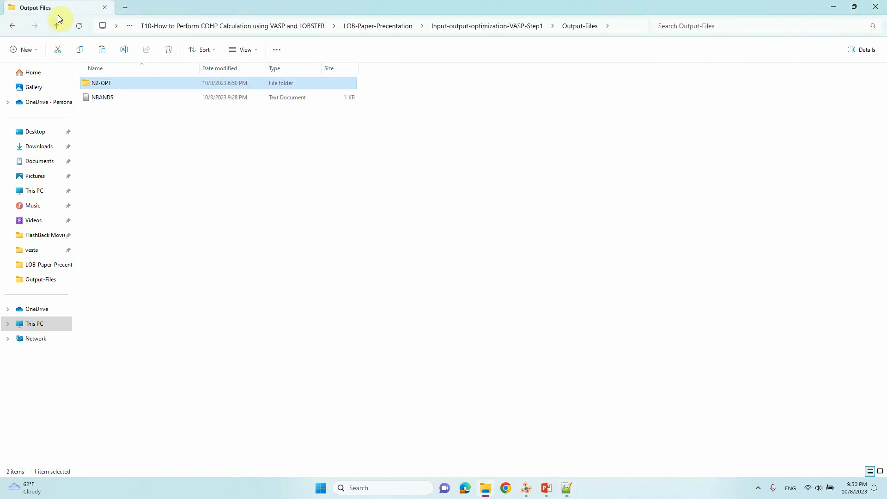
click(89, 98)
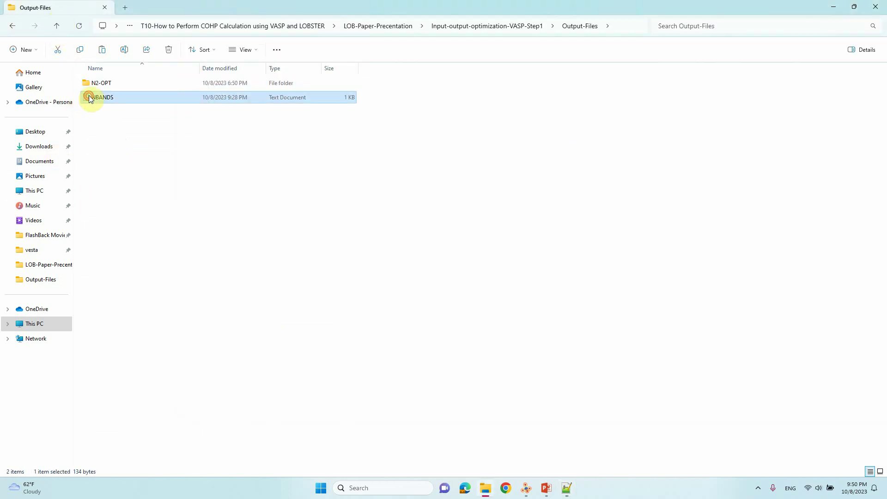
double_click(89, 98)
drag(231, 136, 311, 122)
click(672, 125)
click(739, 111)
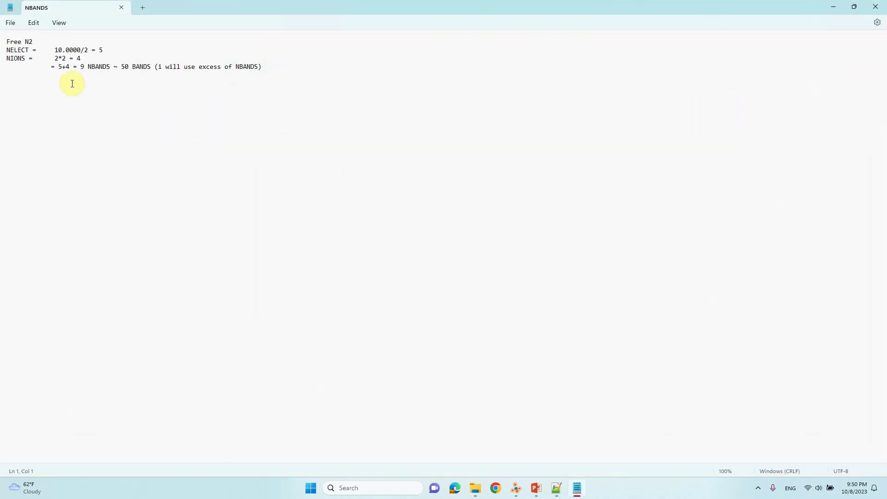
- Enlarge the text of the NBANDS note, read the band estimate for free N2, and minimize the note
scroll(72, 84, up, 19)
scroll(72, 84, down, 1)
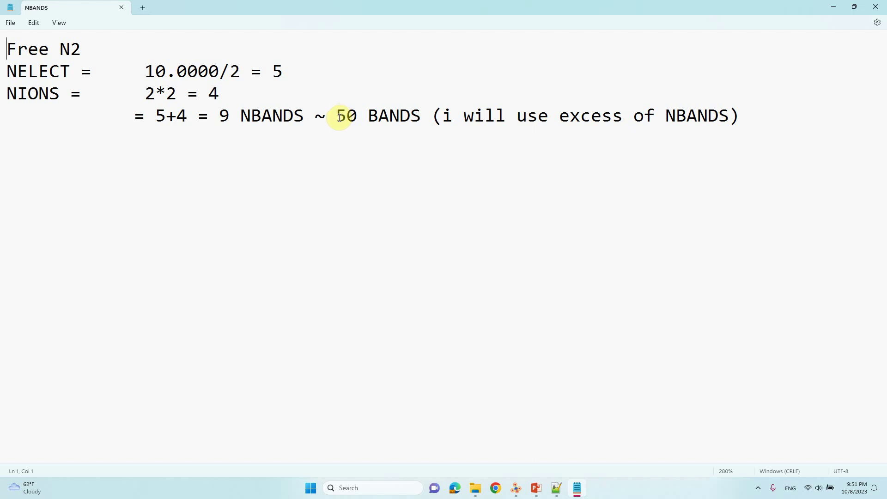
click(834, 7)
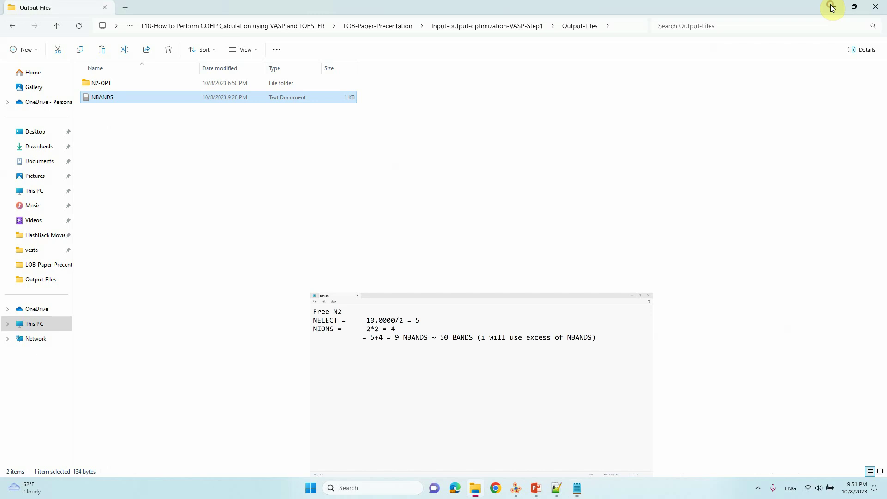
- Go back up to the LOB-Paper-Precentation folder and open the N2-LOBS folder within Input-VASP-Step2
click(364, 218)
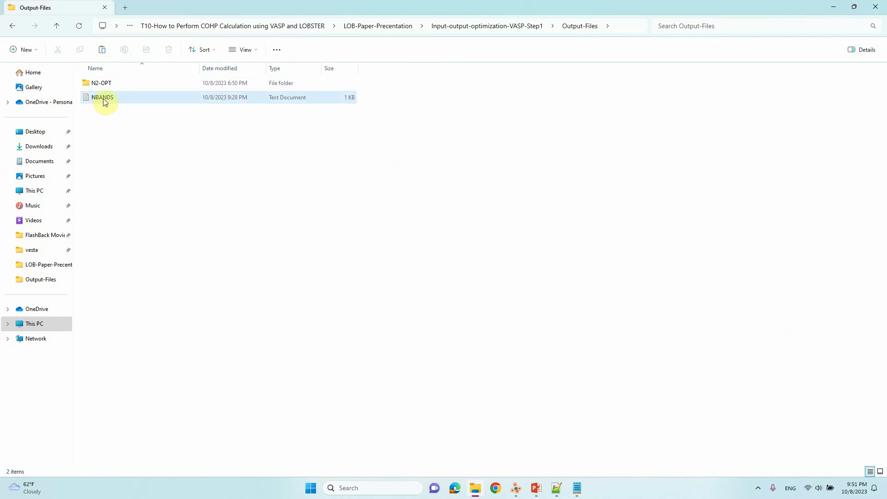
click(56, 25)
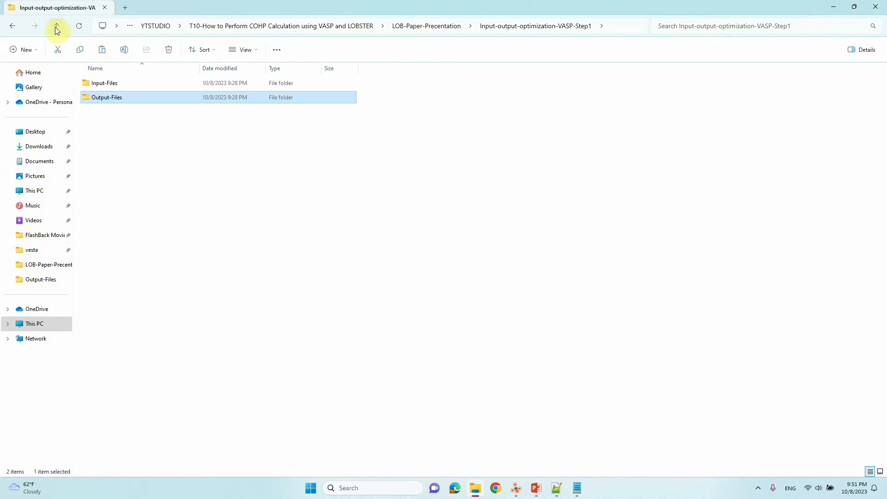
click(56, 26)
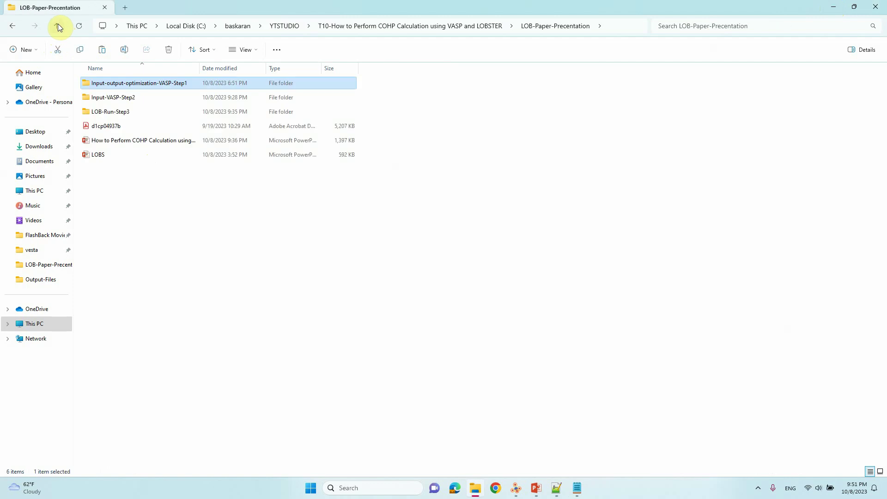
double_click(119, 97)
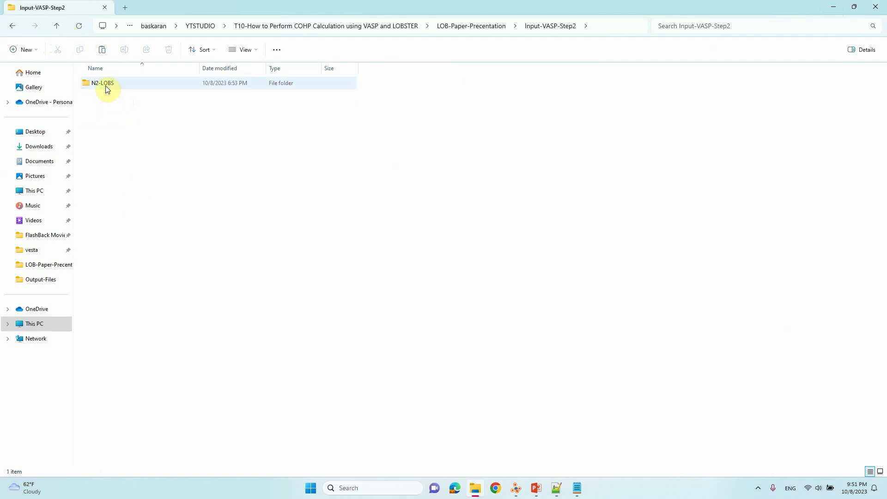
double_click(106, 86)
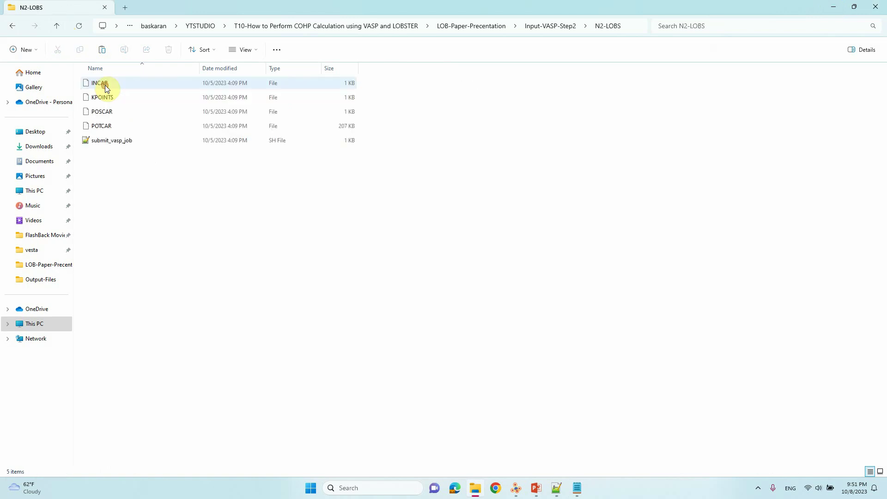
- Open the INCAR file from N2-LOBS in Notepad++ and highlight the NBANDS = 50 line
click(98, 83)
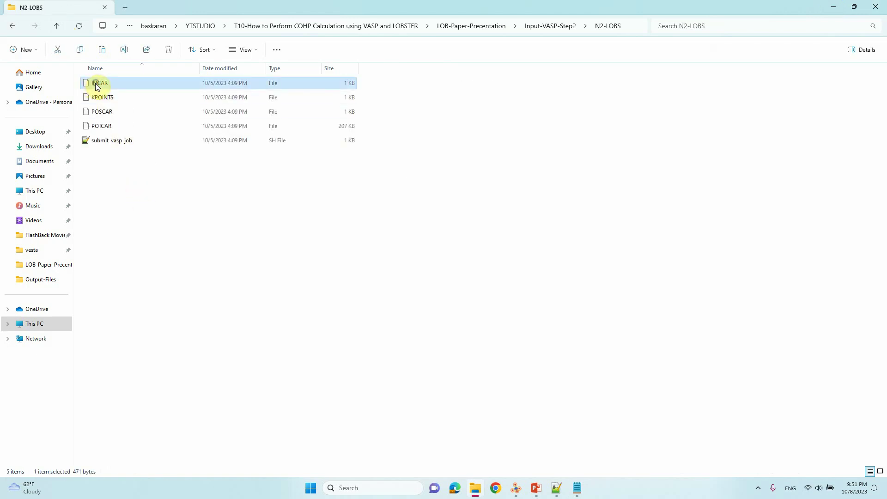
right_click(97, 86)
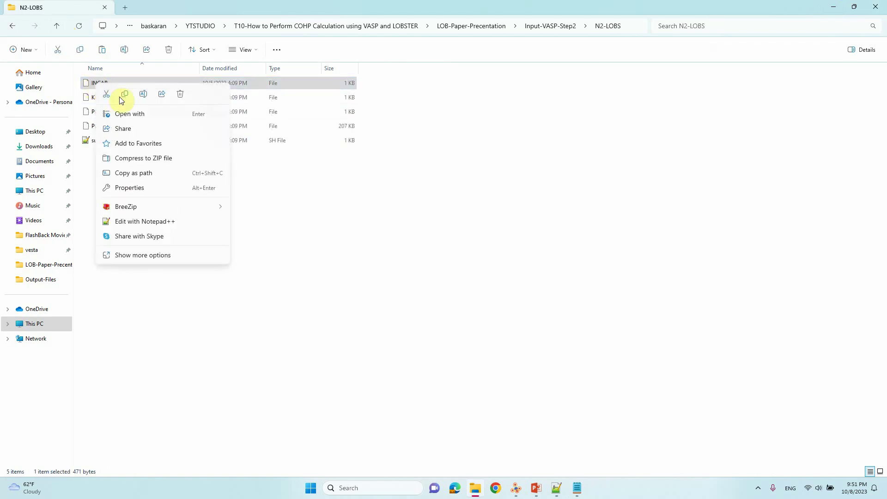
click(135, 222)
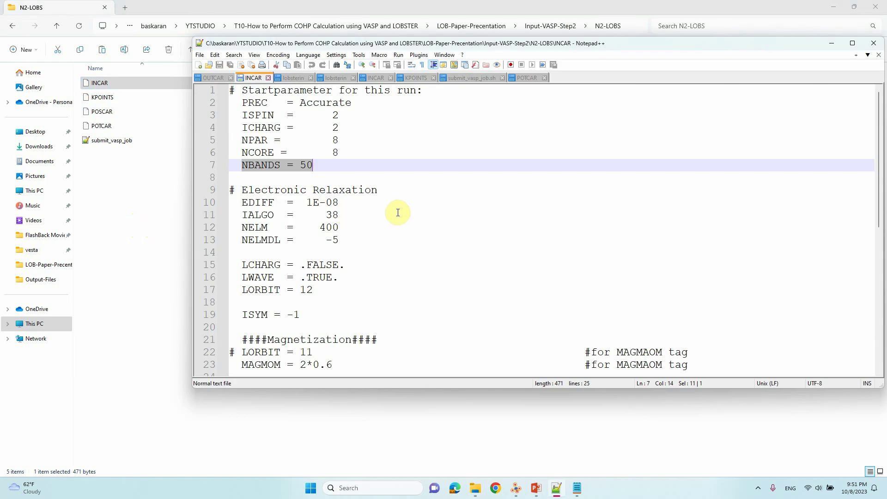
click(383, 204)
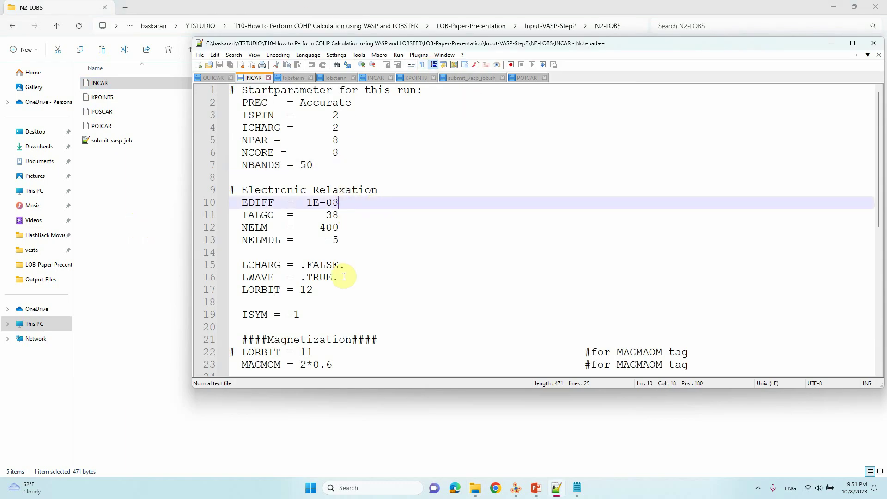
drag(239, 165, 314, 166)
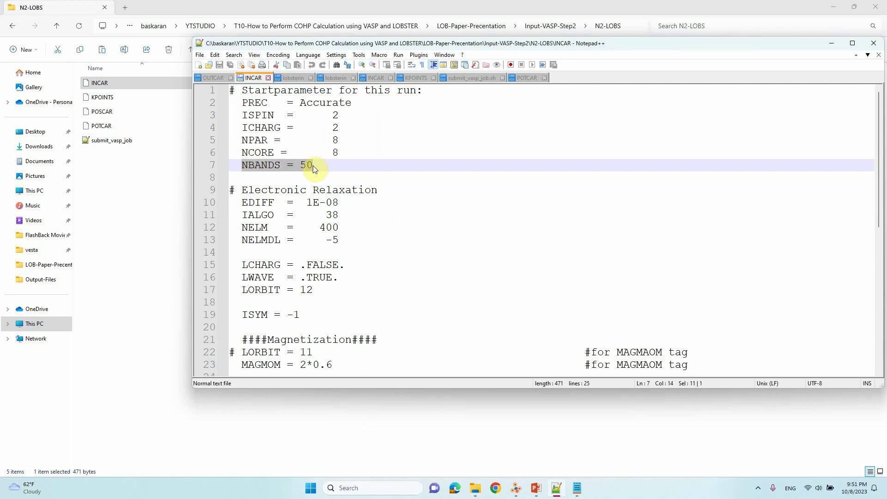
- Highlight the LWAVE = .TRUE. line in INCAR, mark the LORBIT = 12 line, and look over the magnetization tags
click(316, 289)
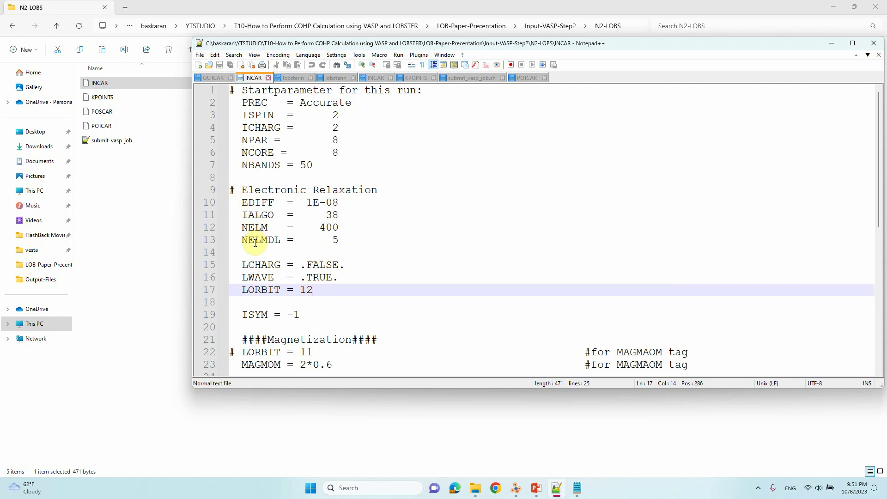
click(244, 277)
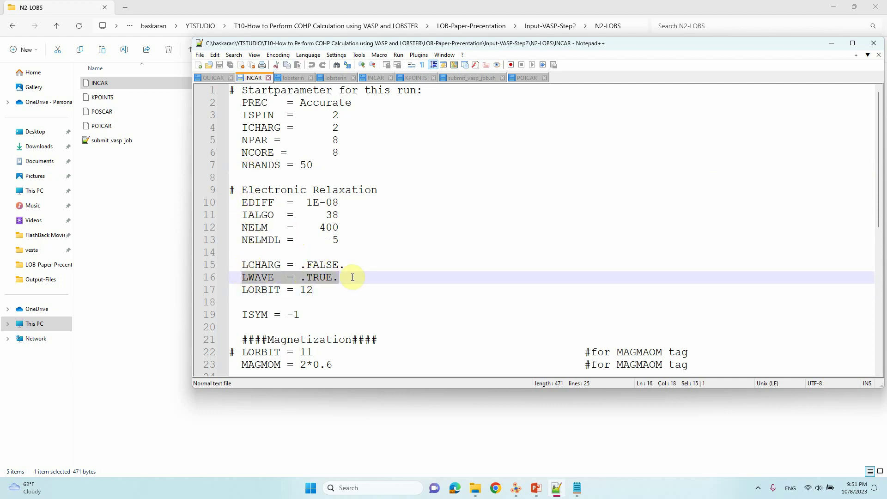
click(317, 290)
scroll(316, 290, down, 1)
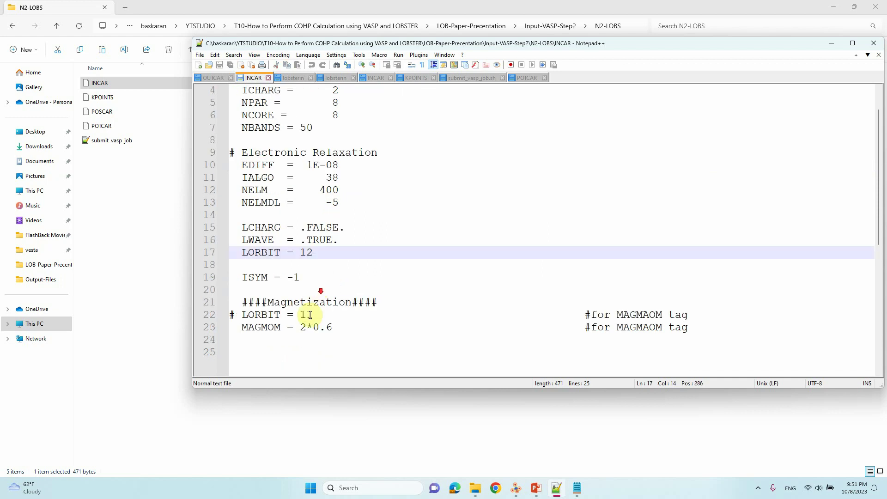
scroll(356, 296, up, 1)
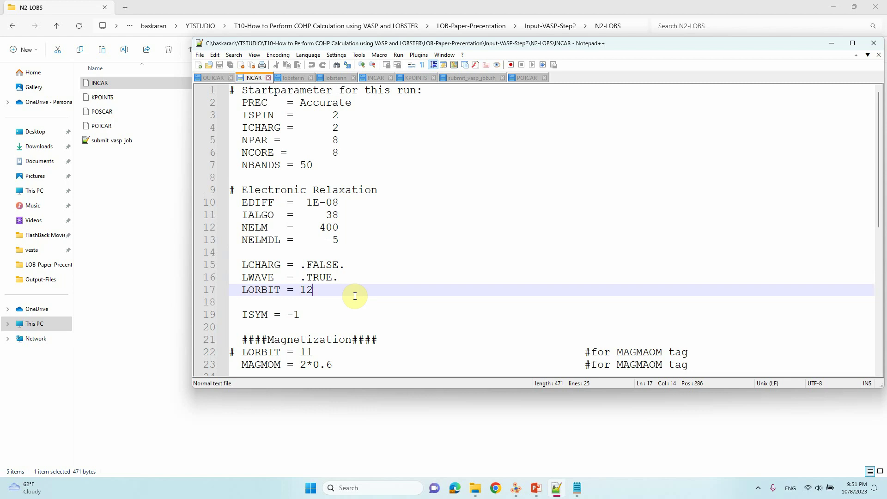
- Open KPOINTS, POSCAR, POTCAR and submit_vasp_job from the N2-LOBS folder in Notepad++ to view each one
click(162, 268)
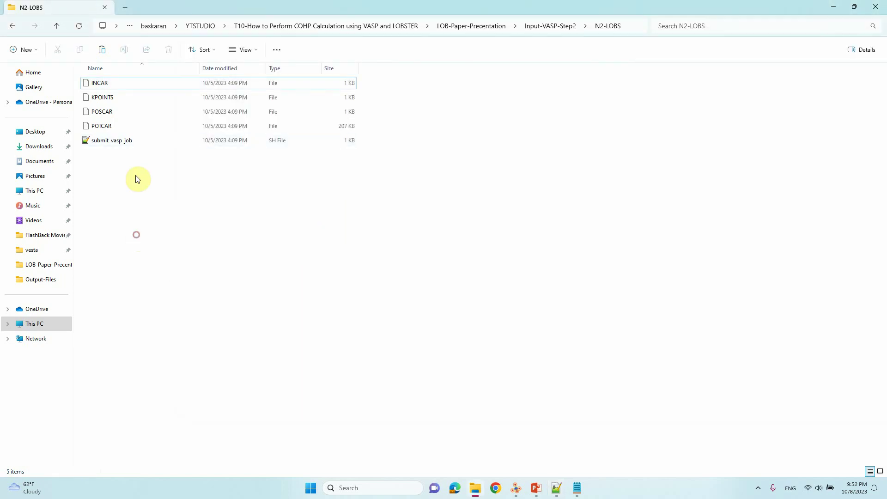
click(109, 97)
drag(787, 12, 504, 20)
drag(91, 110, 647, 181)
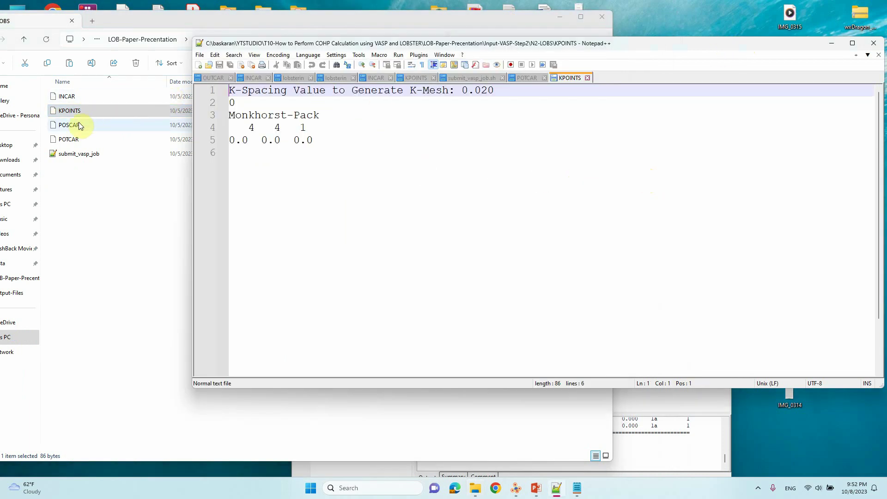
drag(74, 125, 425, 188)
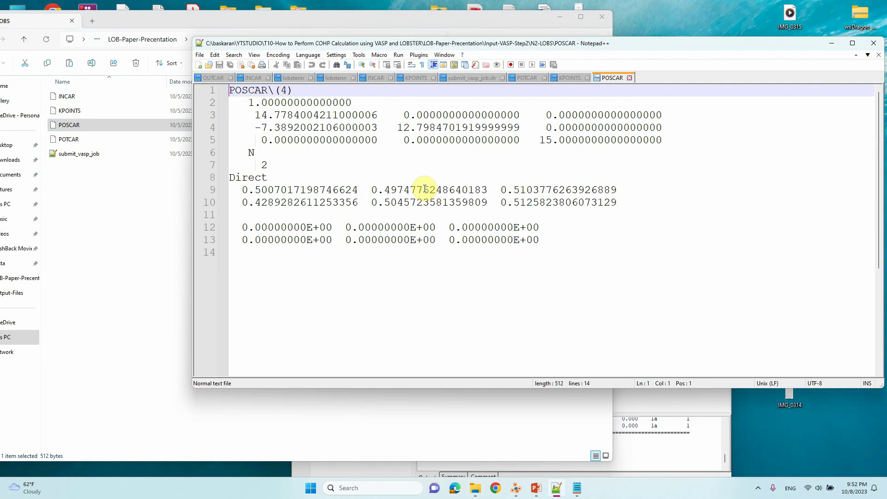
double_click(68, 140)
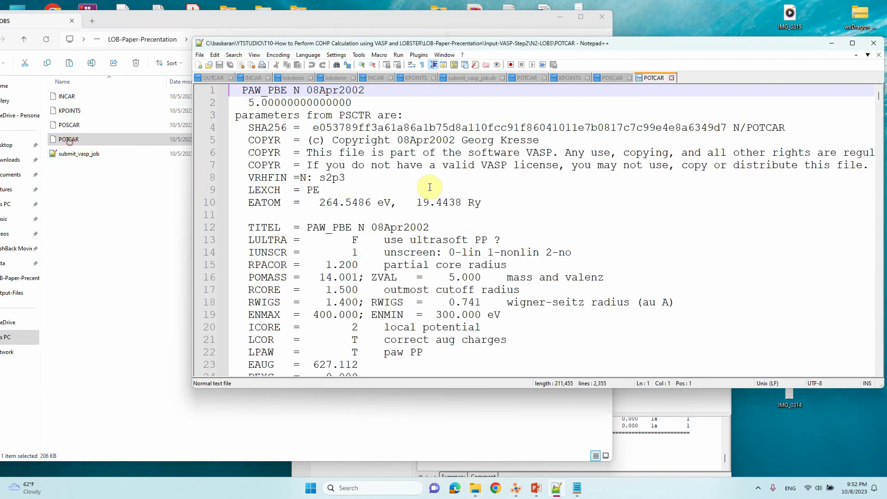
double_click(139, 154)
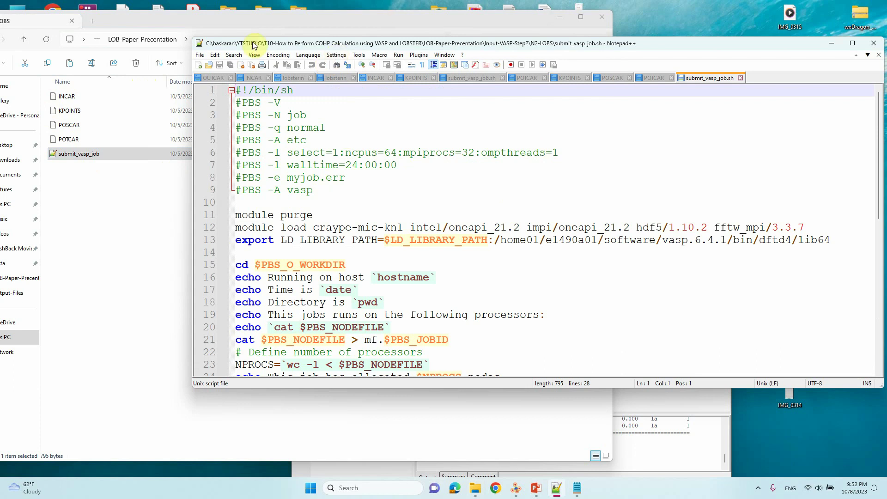
- Return to the LOB-Paper-Precentation folder and open the Input-File-for-LOBS folder within LOB-Run-Step3
click(126, 229)
drag(193, 18, 490, 60)
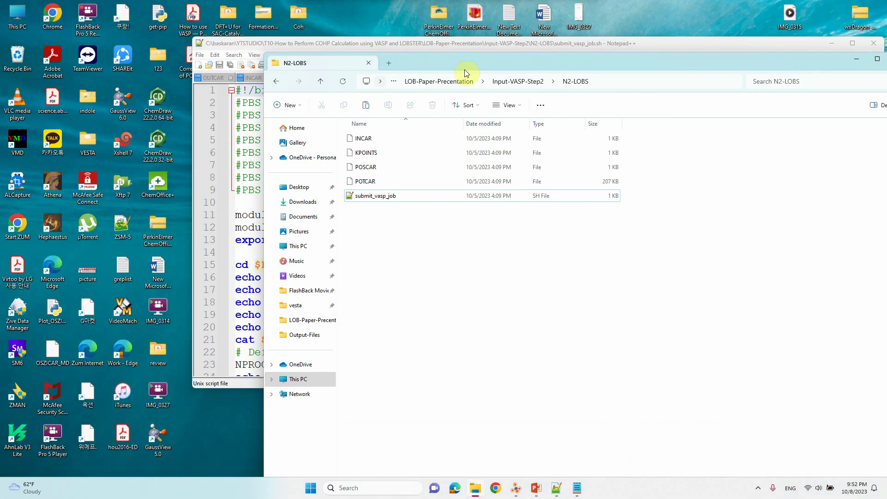
click(323, 81)
click(323, 81)
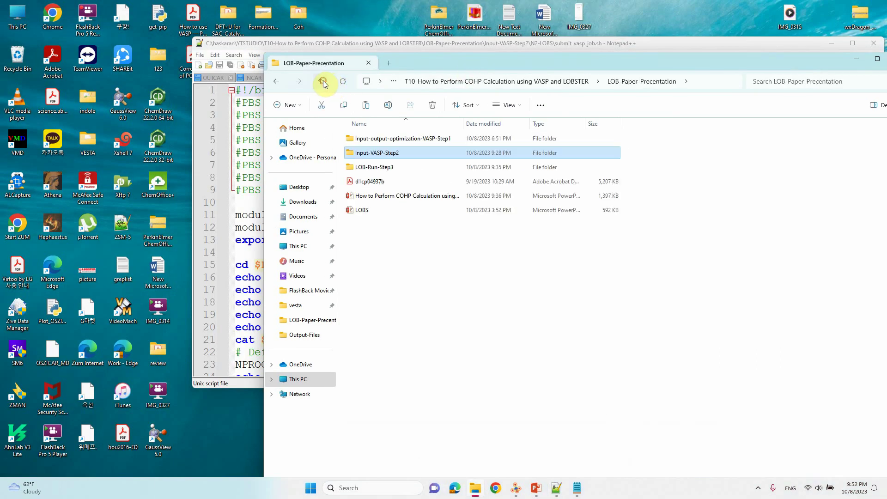
drag(479, 68, 398, 47)
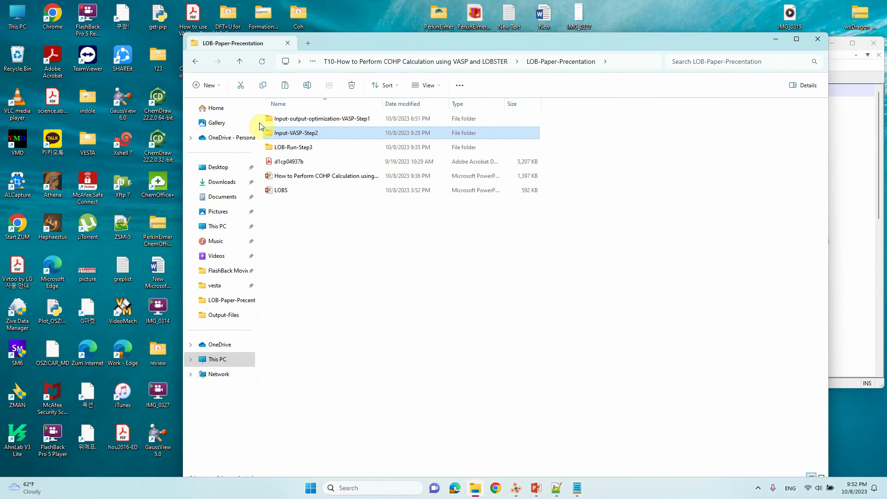
double_click(305, 148)
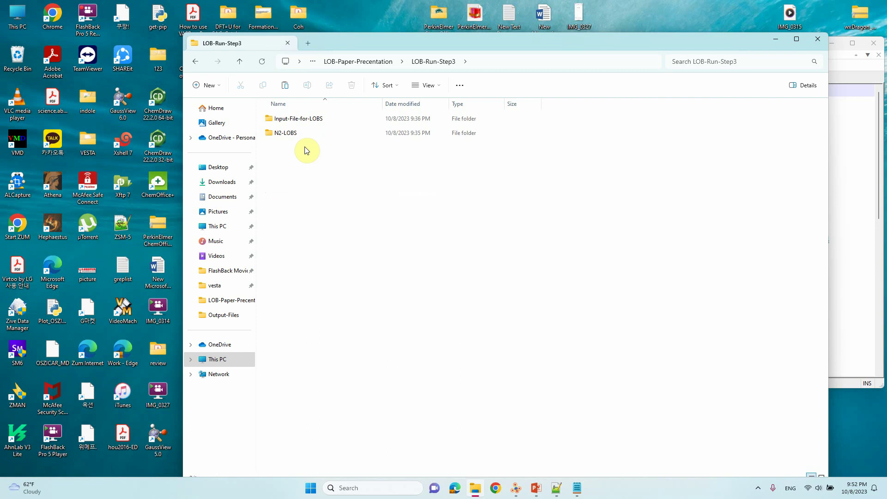
double_click(308, 120)
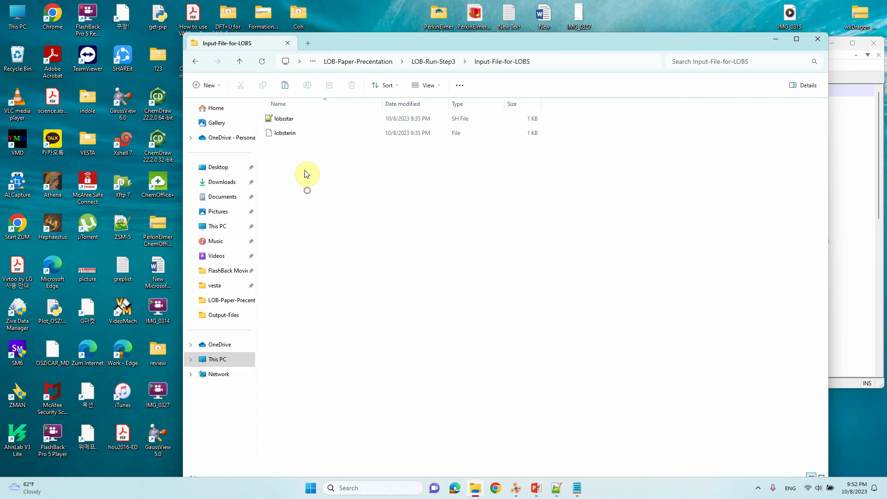
- Open the lobsterin file in Notepad++ and enlarge its text
click(282, 132)
right_click(281, 132)
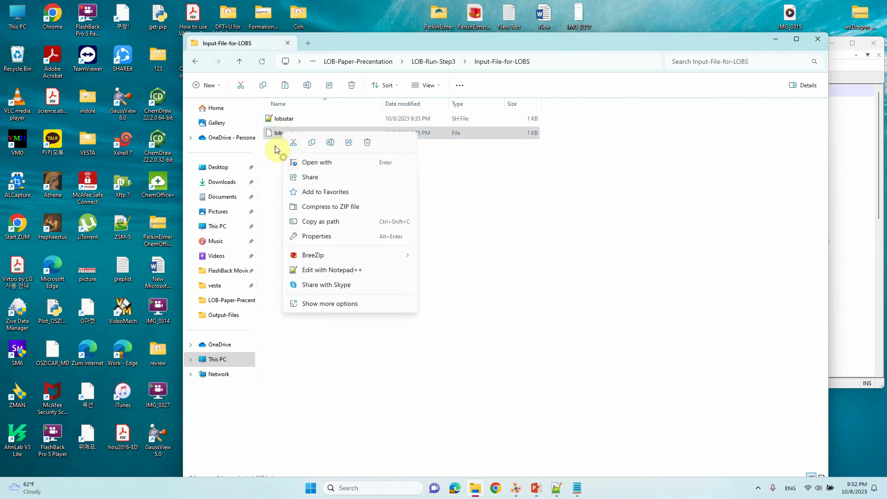
click(276, 149)
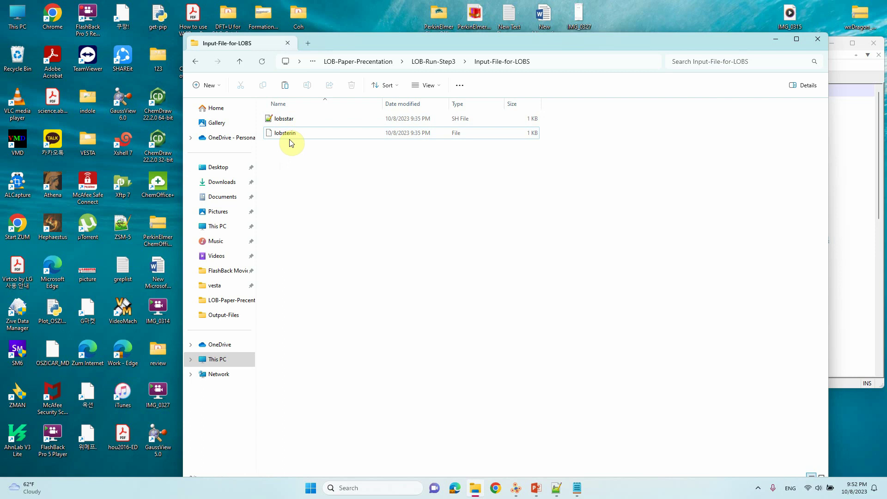
click(287, 133)
right_click(287, 134)
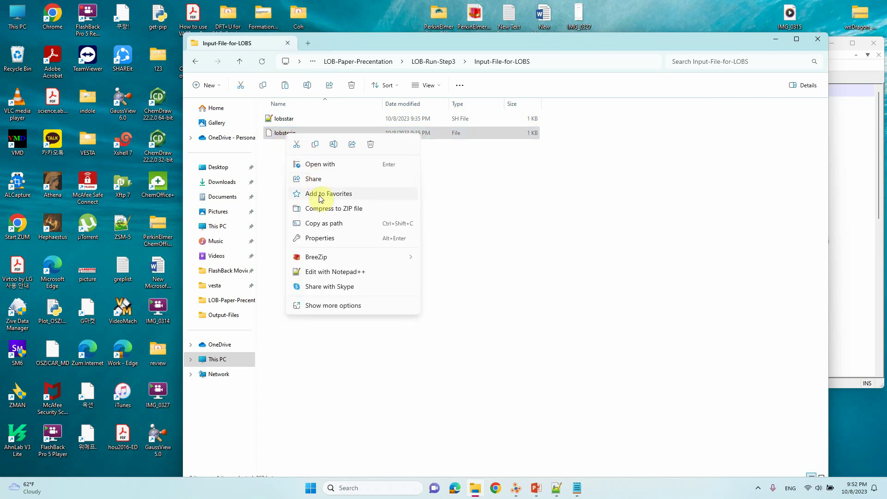
click(328, 271)
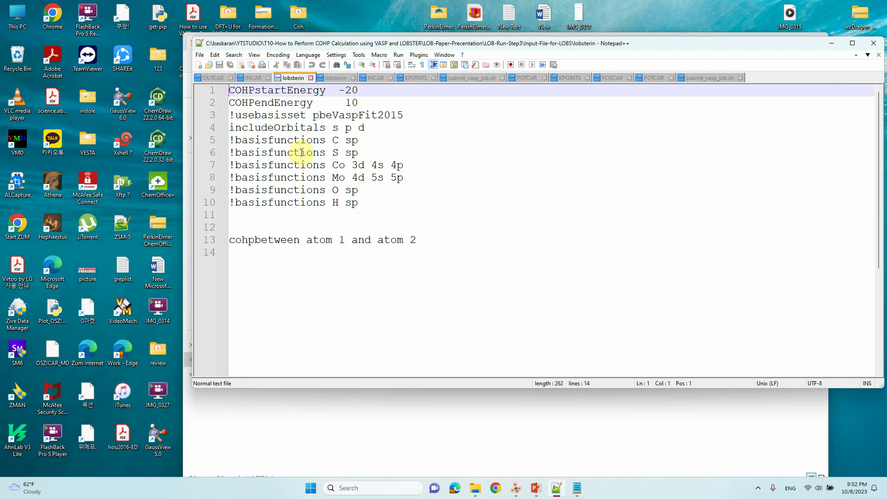
scroll(302, 152, up, 4)
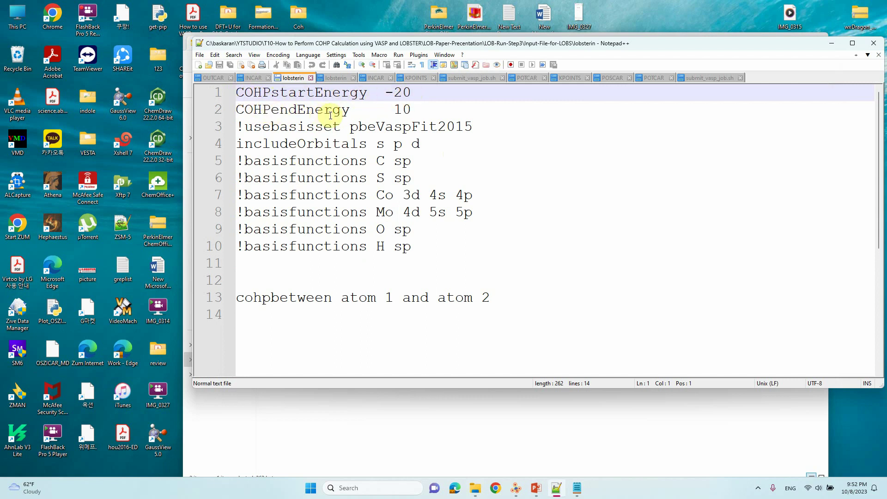
- Examine the COHP start and end energies in lobsterin, highlight the exclamation mark before usebasisset, and move to the includeOrbitals line
click(413, 109)
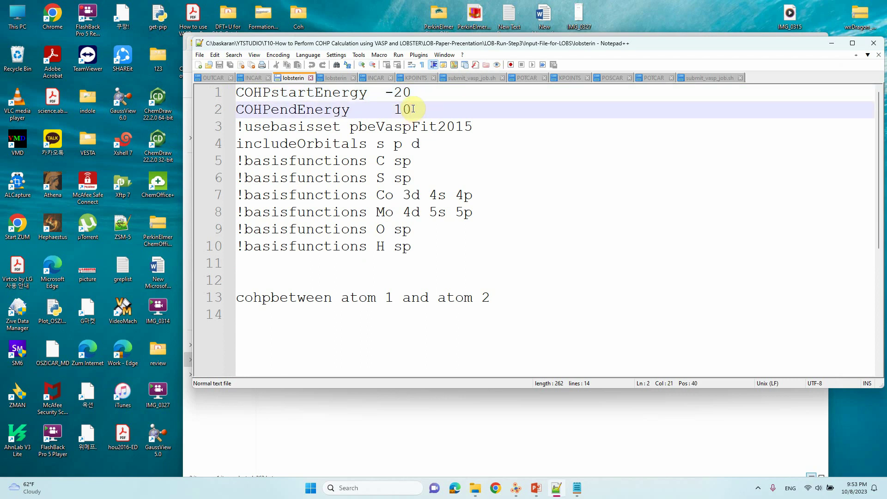
click(411, 92)
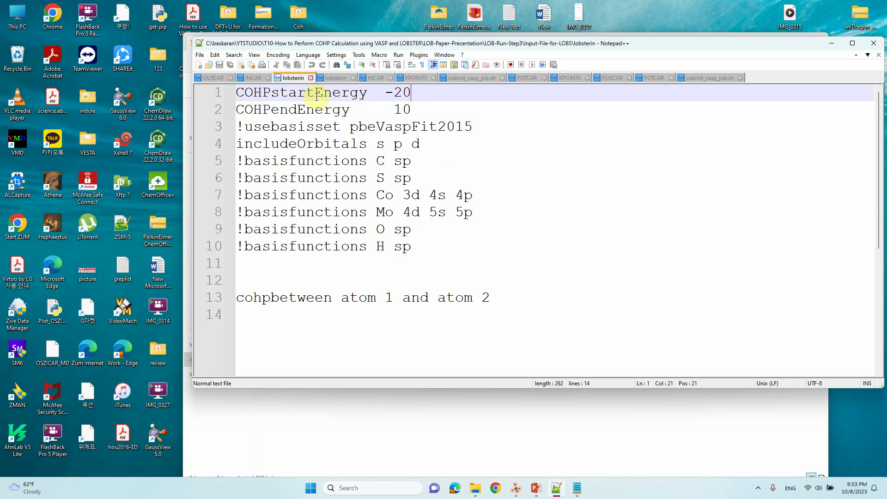
drag(244, 127, 237, 128)
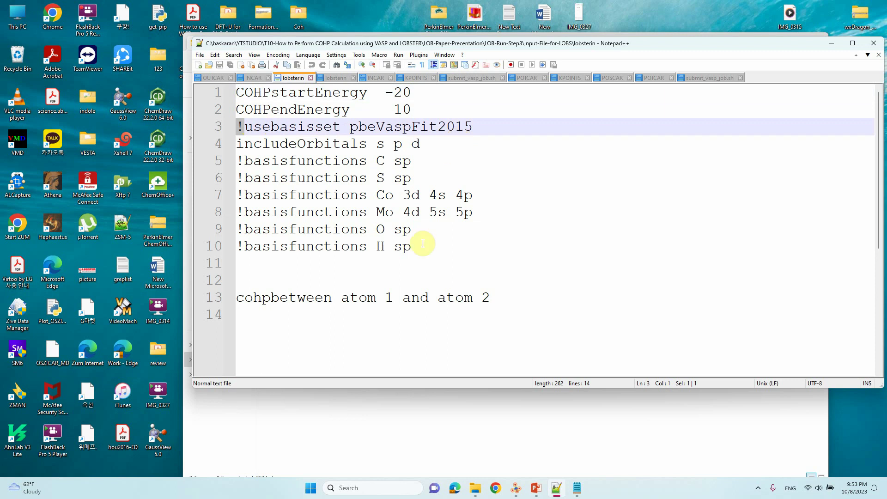
click(263, 143)
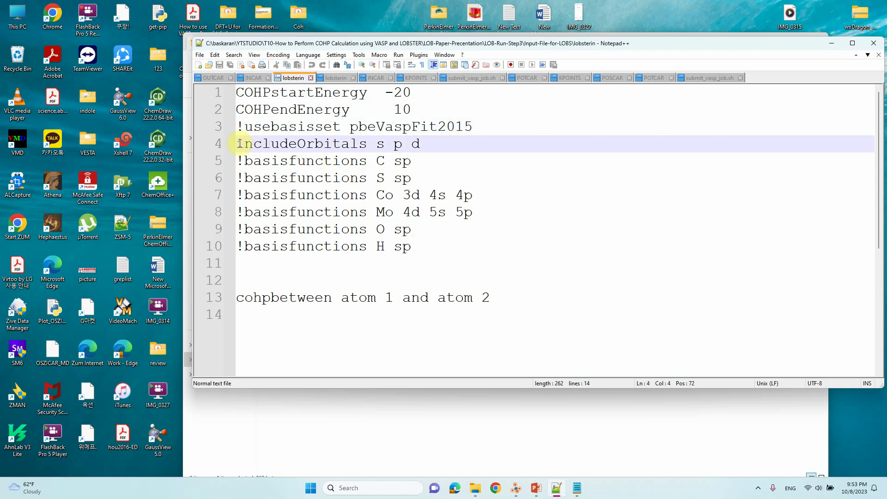
- Highlight the includeOrbitals, COHPstartEnergy and COHPendEnergy lines in lobsterin to review the active settings
drag(240, 144, 425, 151)
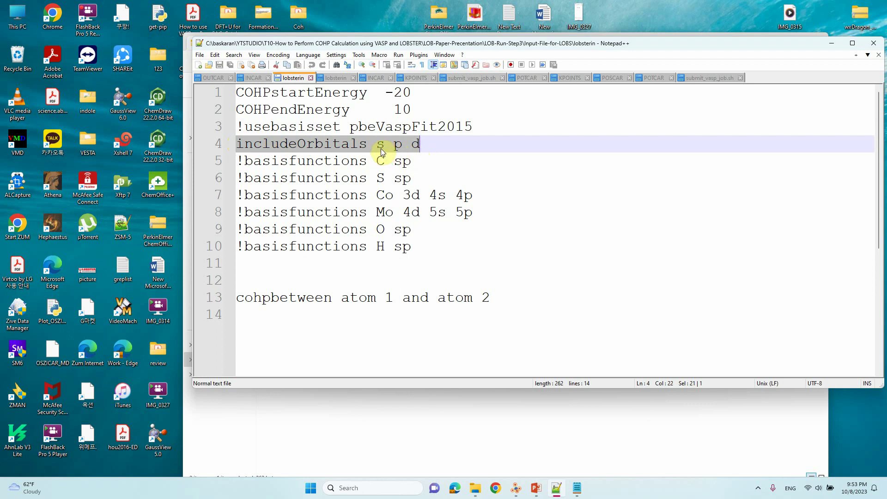
click(420, 147)
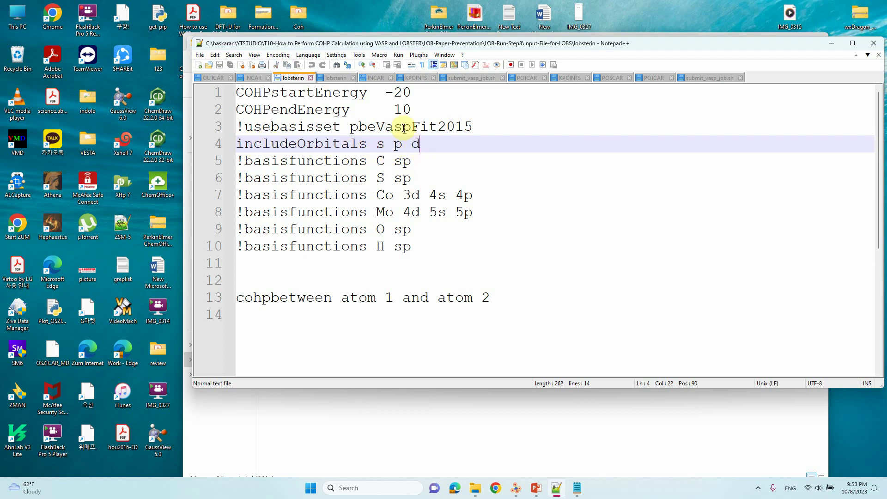
triple_click(242, 90)
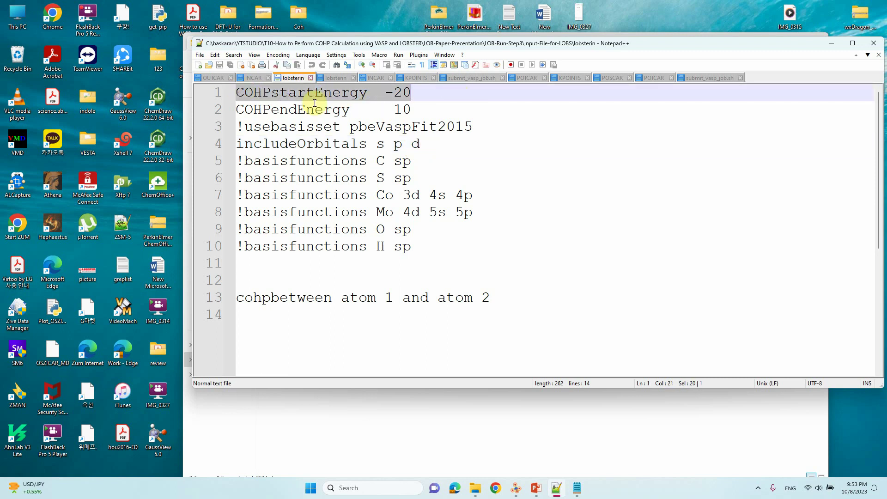
triple_click(248, 110)
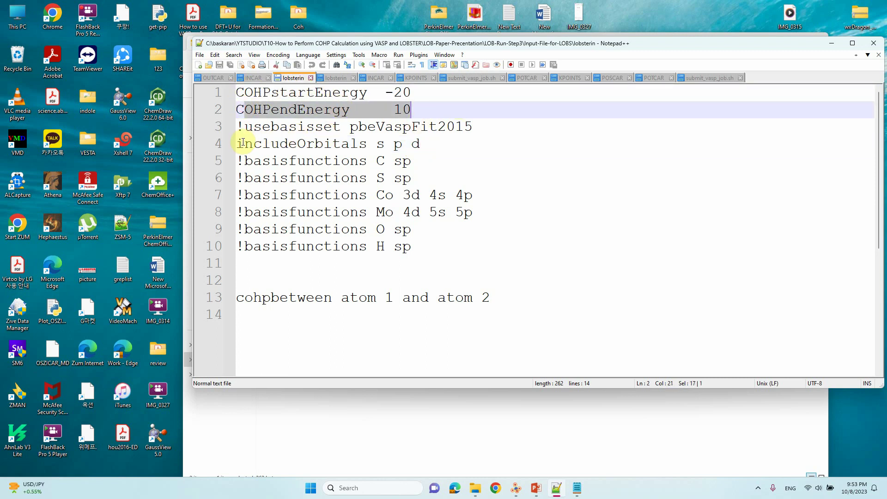
drag(237, 143, 481, 141)
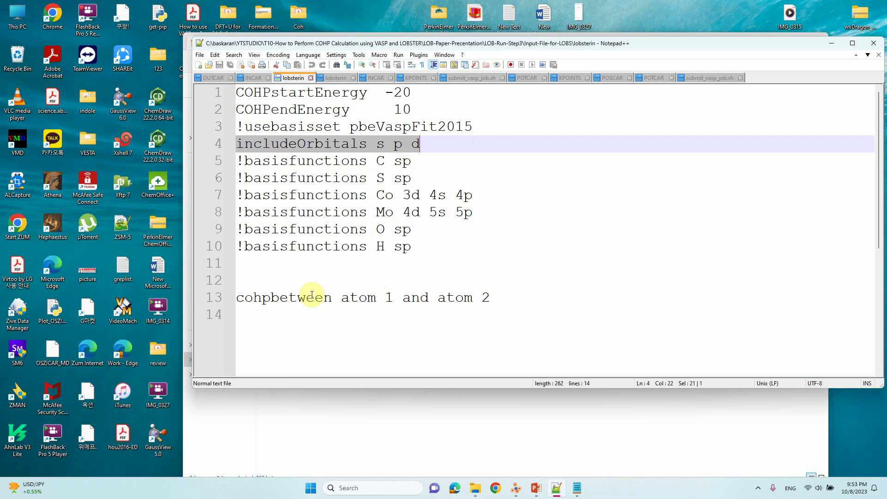
- Highlight the cohpbetween atom 1 and atom 2 line in lobsterin and place the cursor at its end
drag(237, 298, 493, 299)
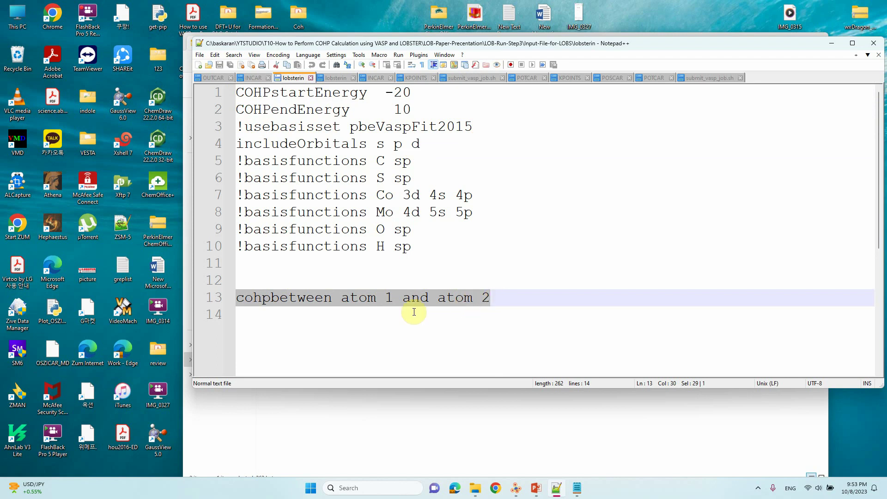
click(391, 317)
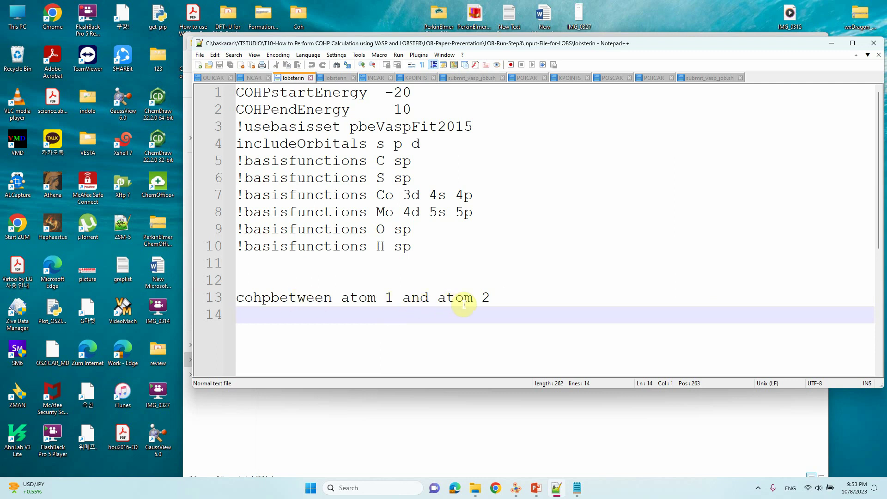
click(509, 296)
scroll(513, 295, down, 4)
scroll(513, 294, up, 4)
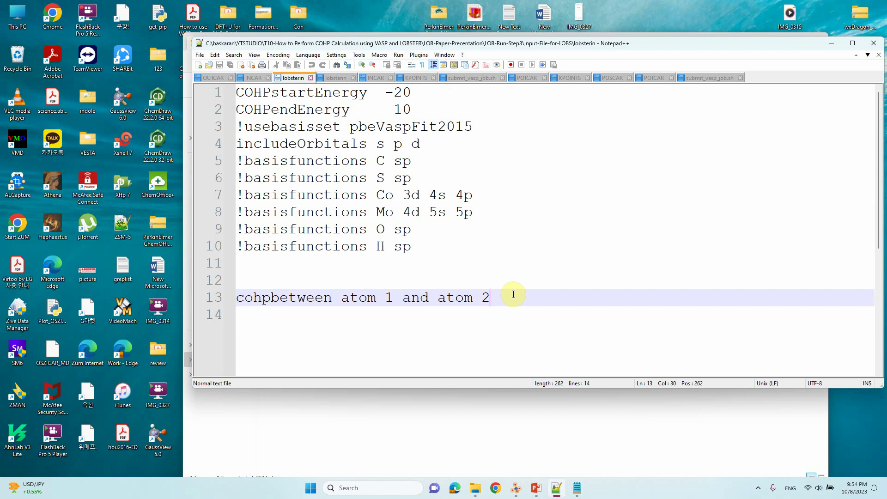
- Minimize lobsterin and open the lobsstar script from the Input-File-for-LOBS folder in Notepad++
click(831, 44)
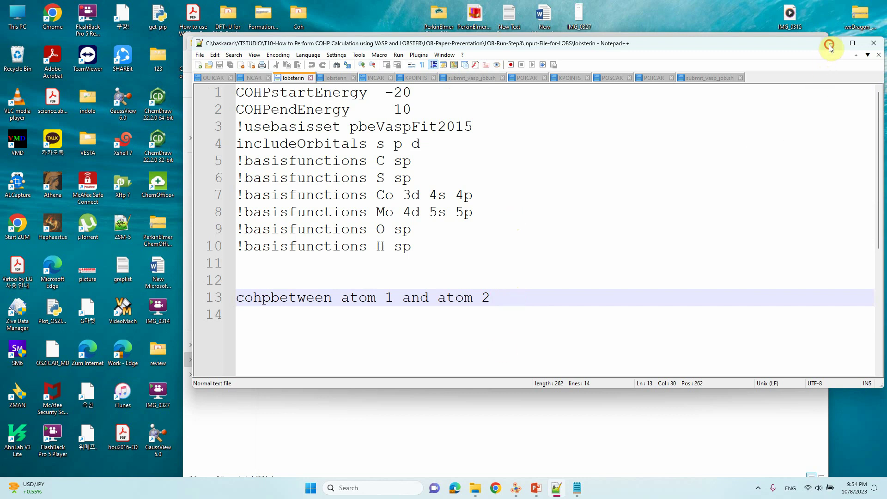
click(460, 218)
click(282, 121)
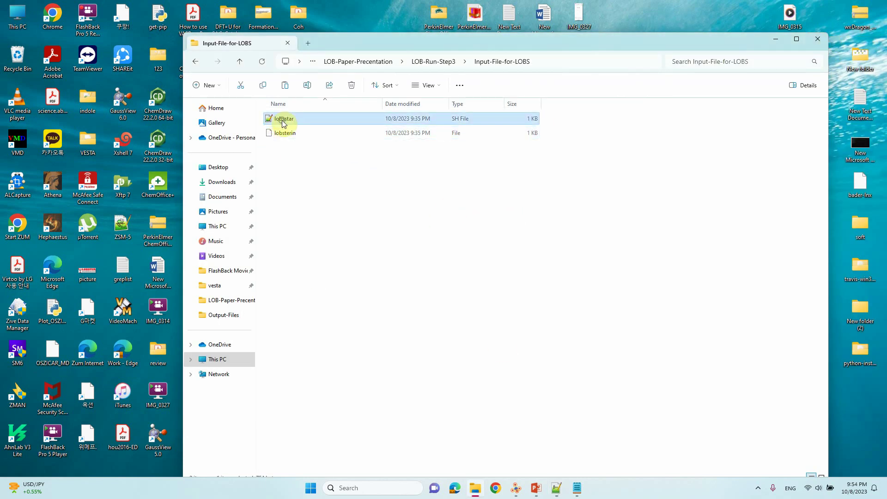
right_click(283, 121)
click(309, 152)
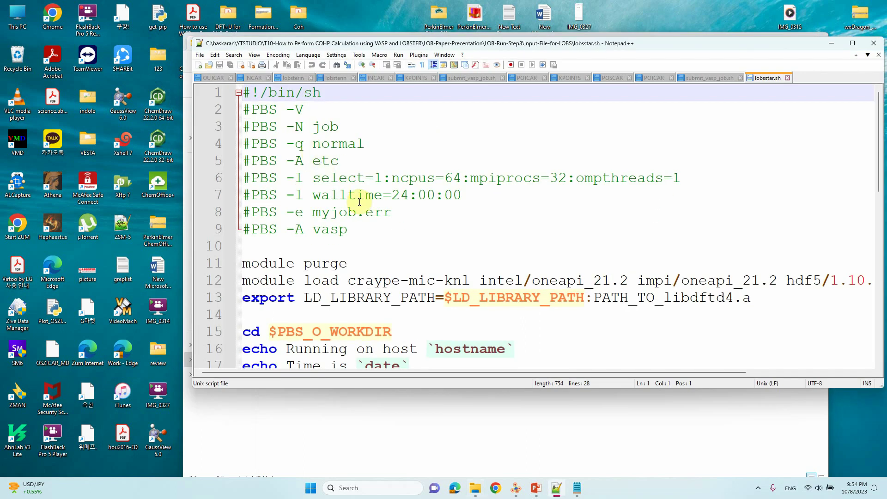
- Examine the lobsstar job script from its PBS header to the mpirun command, and minimize the editor
scroll(406, 233, down, 3)
scroll(405, 234, up, 3)
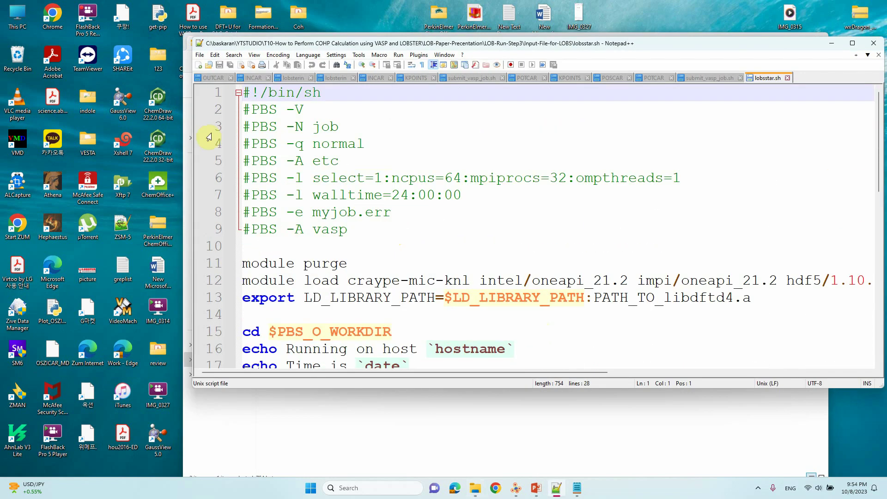
scroll(391, 245, down, 7)
scroll(390, 248, up, 3)
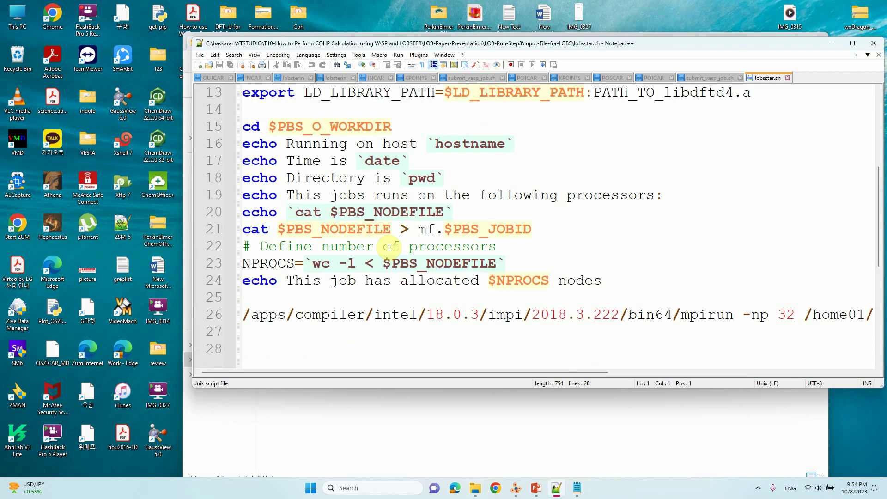
scroll(389, 248, up, 4)
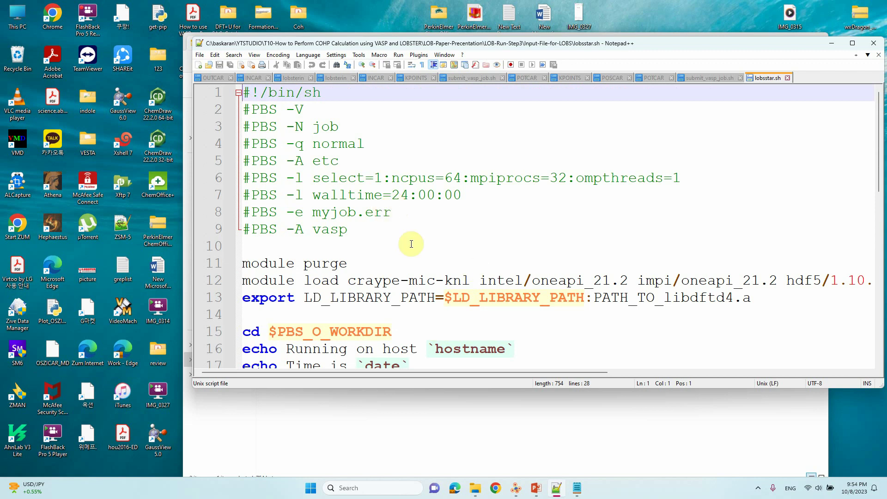
click(831, 43)
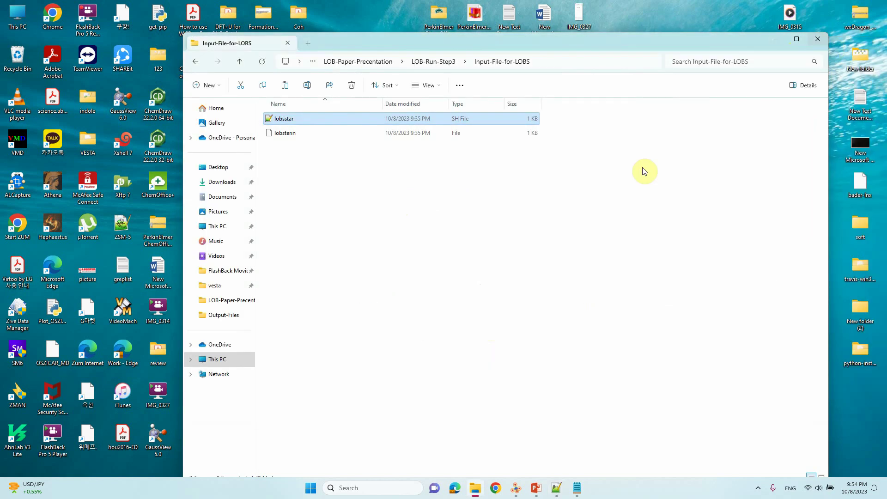
- Go up to LOB-Run-Step3, reopen Input-File-for-LOBS to check its input files, and return to LOB-Run-Step3
click(558, 223)
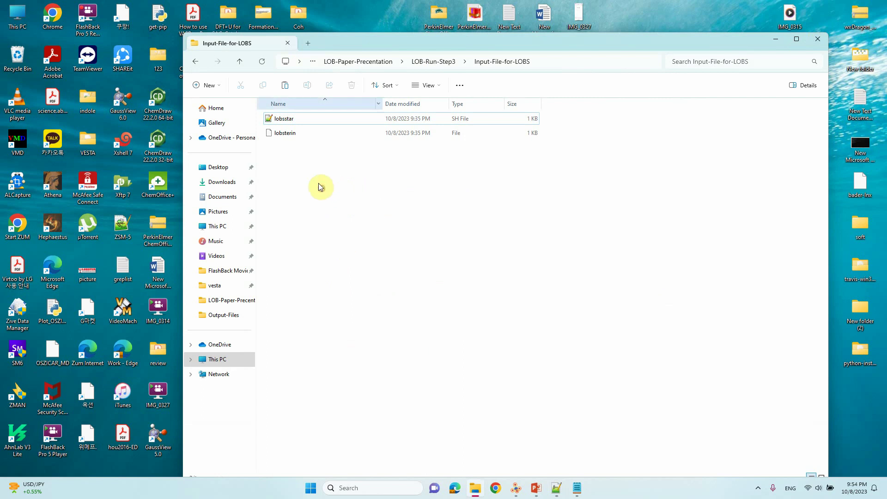
click(243, 66)
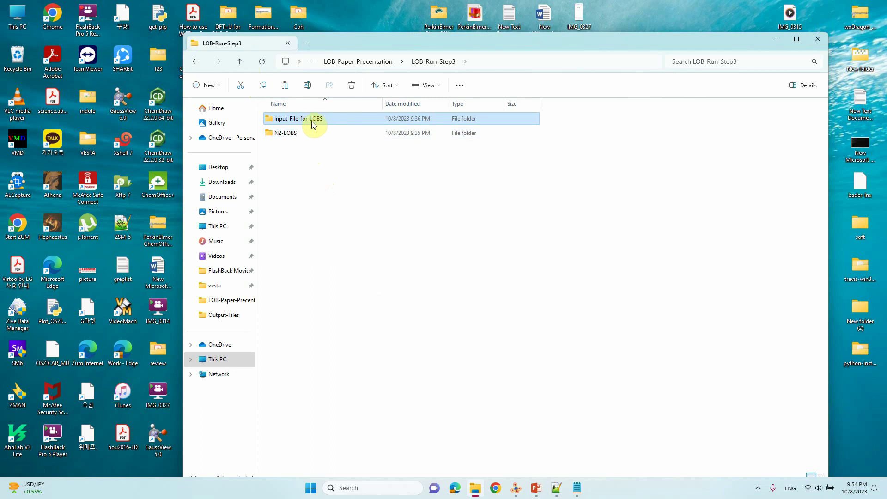
mouse_move(312, 121)
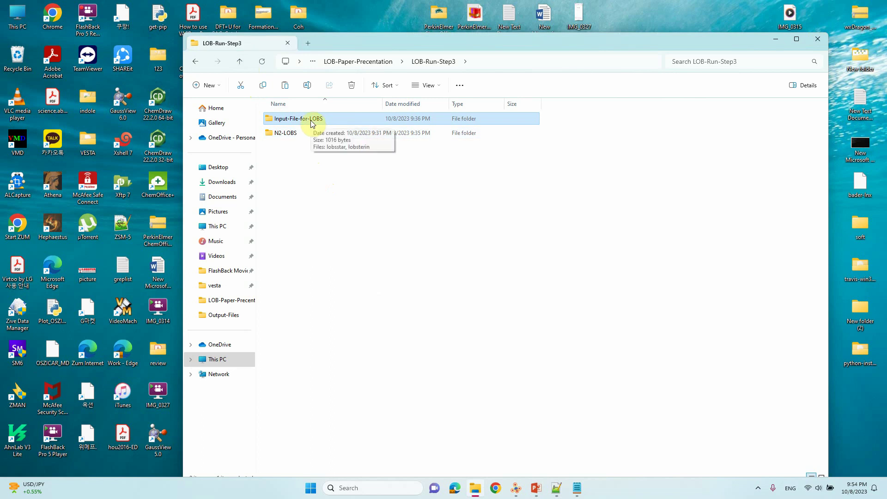
double_click(311, 121)
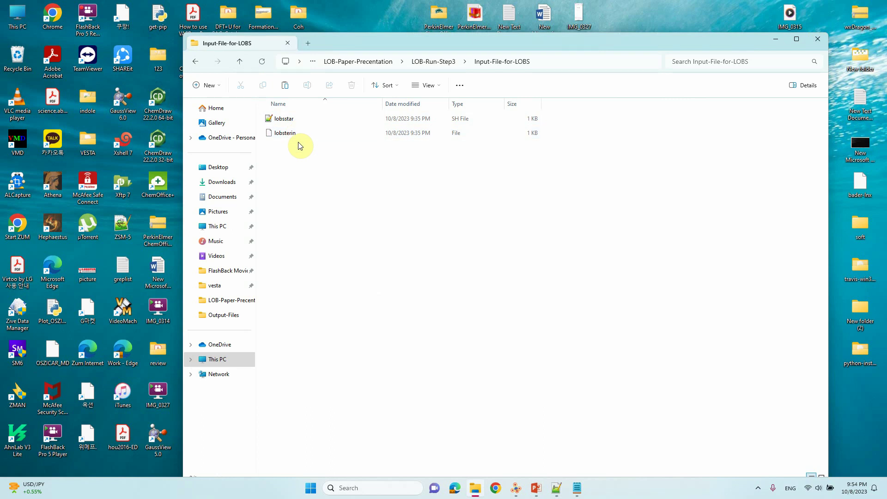
click(298, 134)
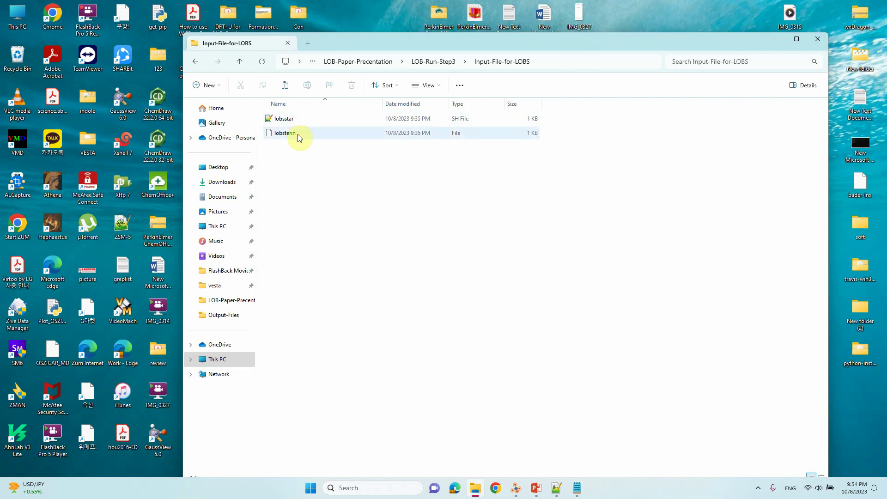
click(242, 64)
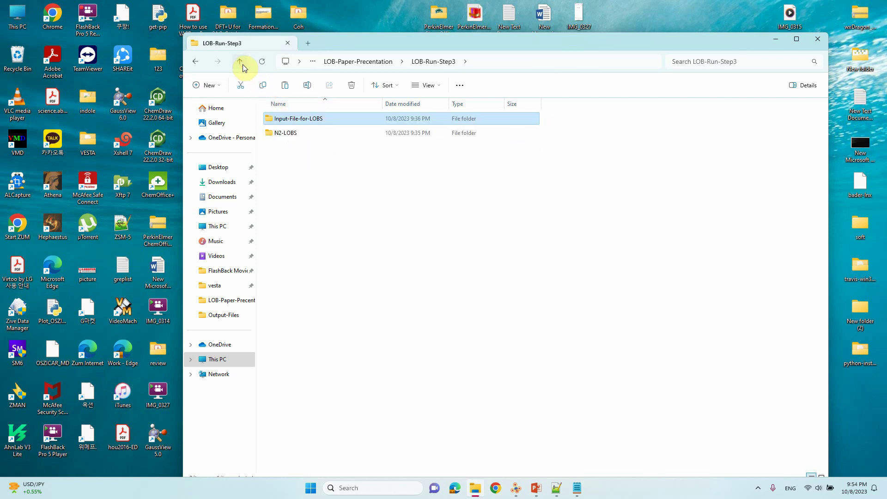
- Open the N2-LOBS folder in a maximized window and select COHPCAR.lobster and ICOHPLIST.lobster together
double_click(293, 134)
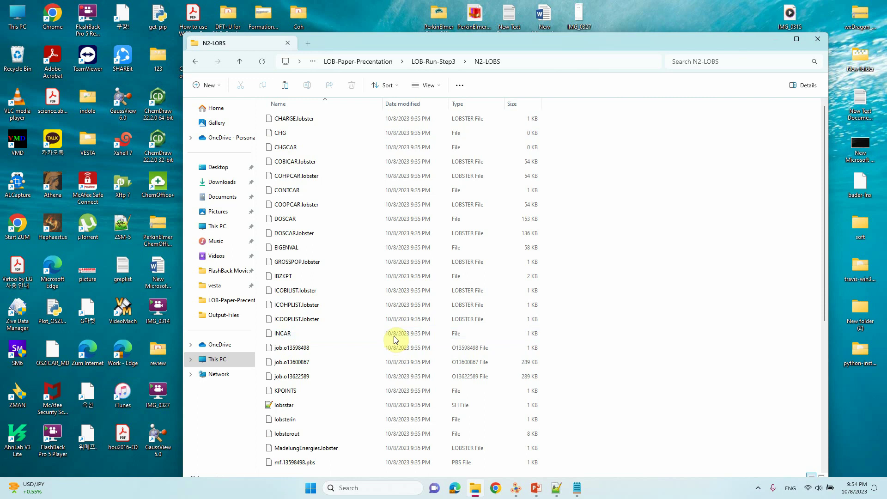
click(795, 39)
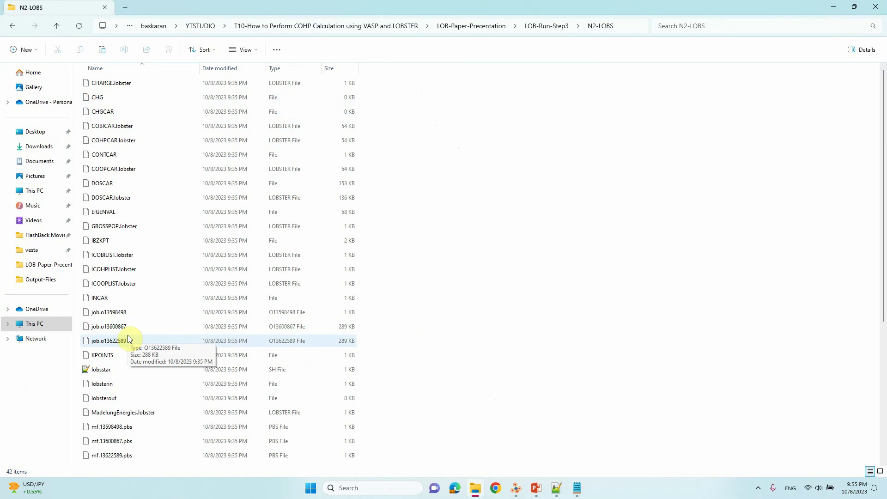
click(115, 143)
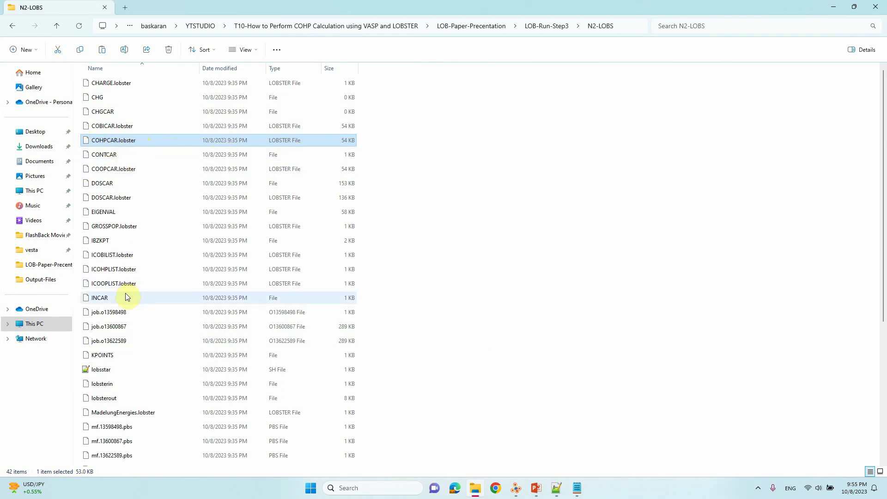
ctrl+click(104, 275)
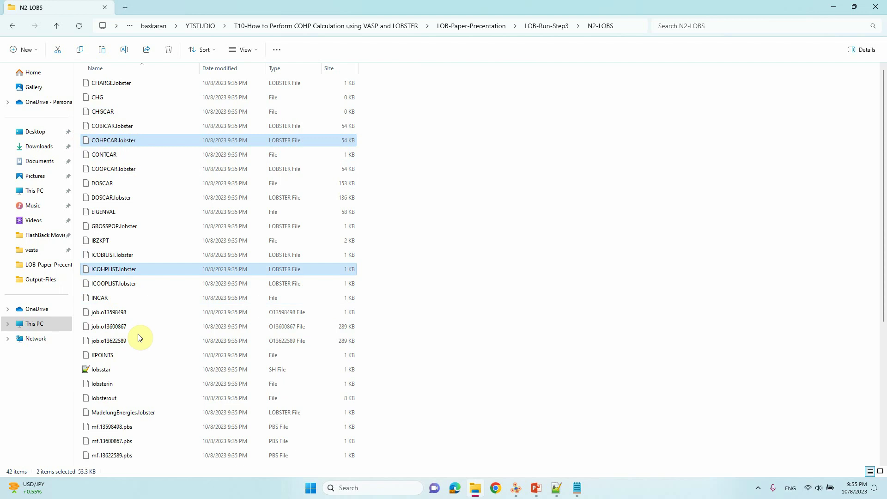
- Open ICOHPLIST.lobster in Notepad++ and reduce the text size to view the ICOHP columns for both spins
double_click(126, 269)
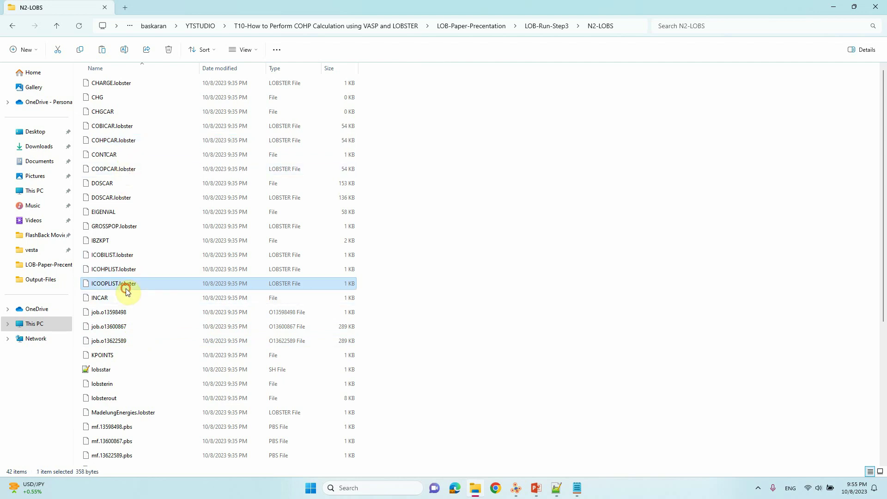
right_click(119, 270)
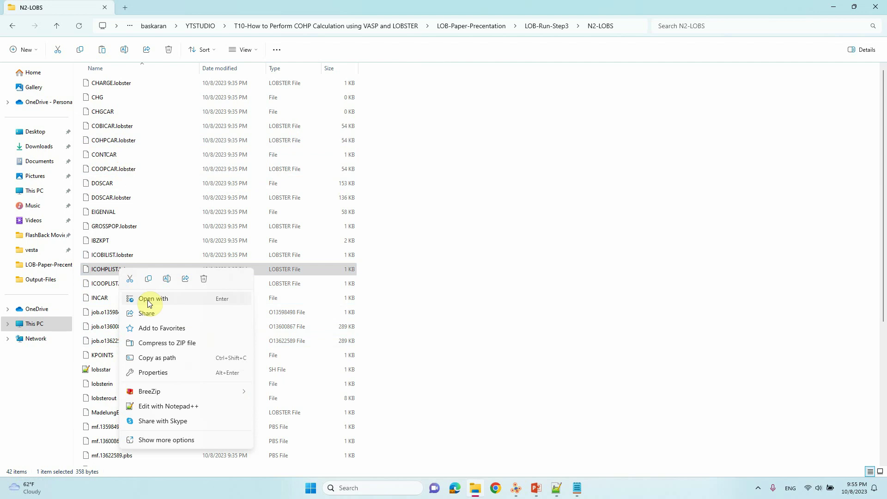
click(97, 273)
right_click(109, 271)
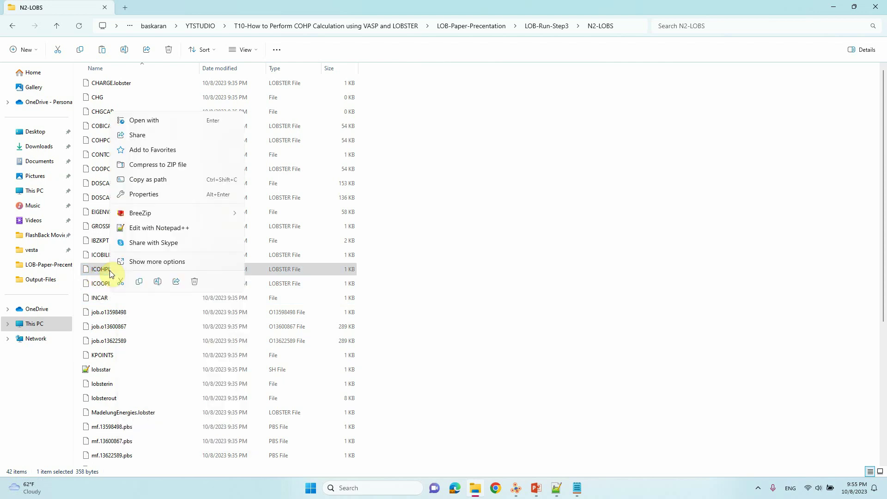
key(Escape)
key(Return)
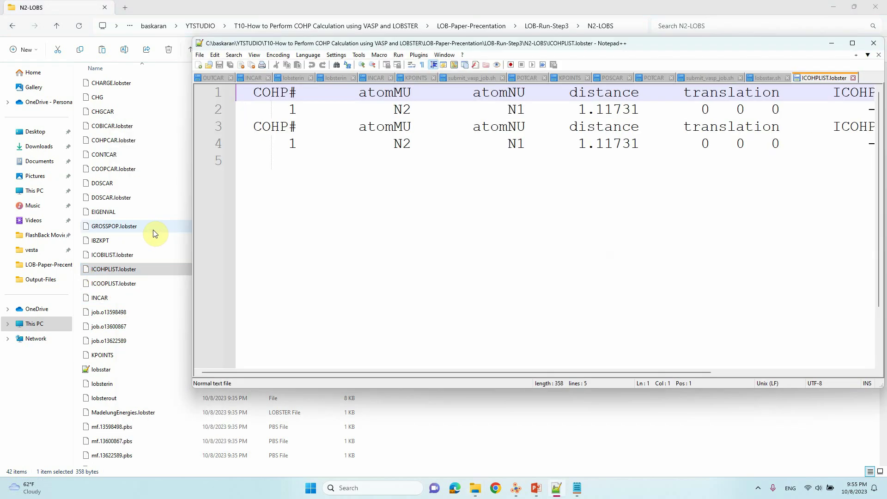
drag(699, 44, 543, 40)
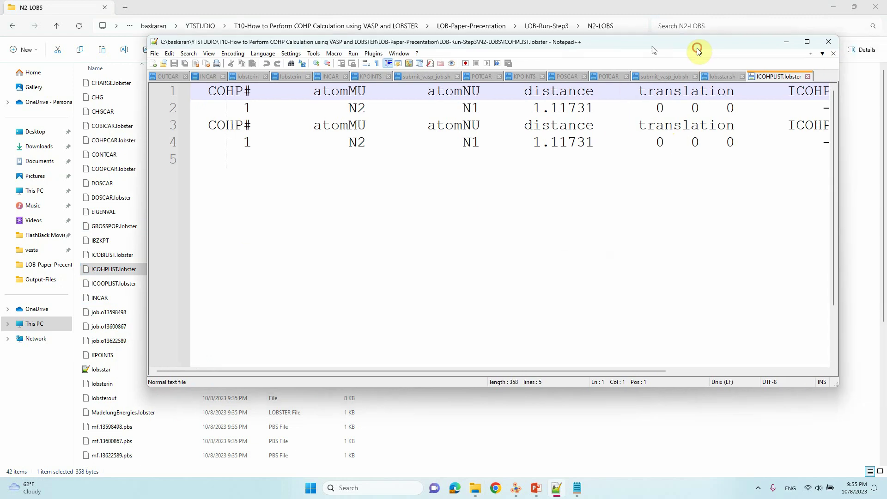
scroll(561, 134, down, 2)
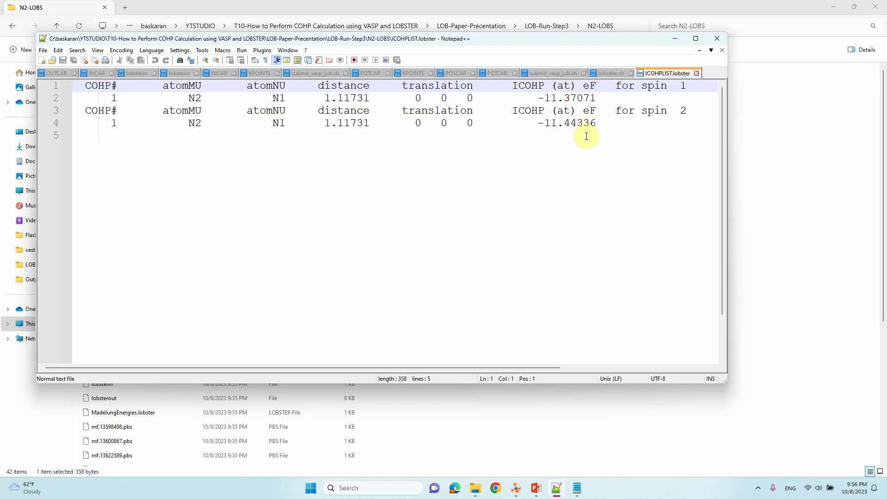
- Minimize ICOHPLIST.lobster and open COHPCAR.lobster from the N2-LOBS folder in Notepad++
click(675, 39)
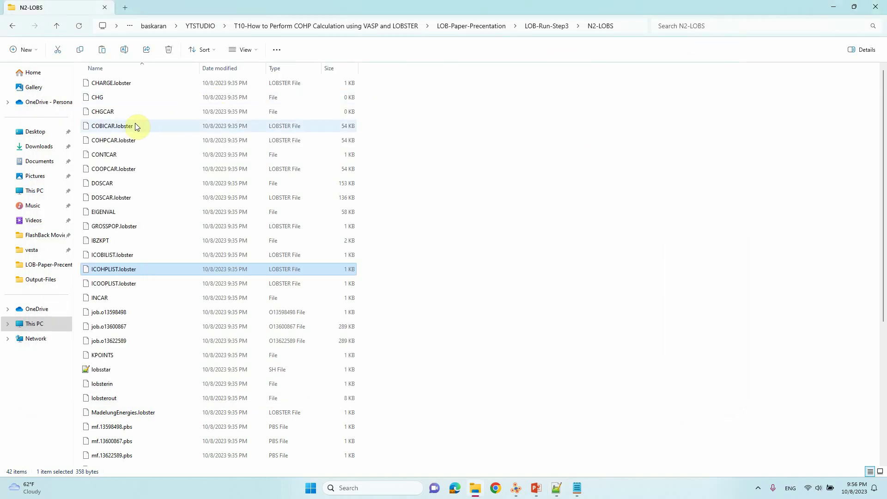
click(122, 141)
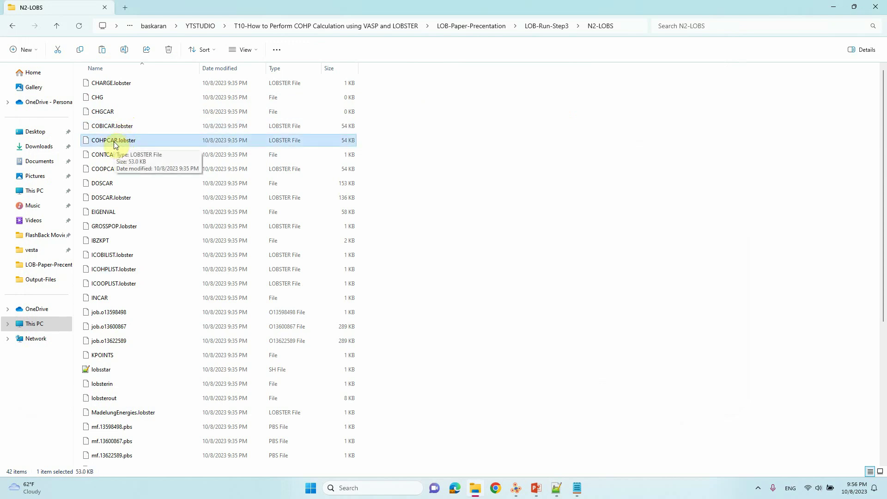
right_click(116, 144)
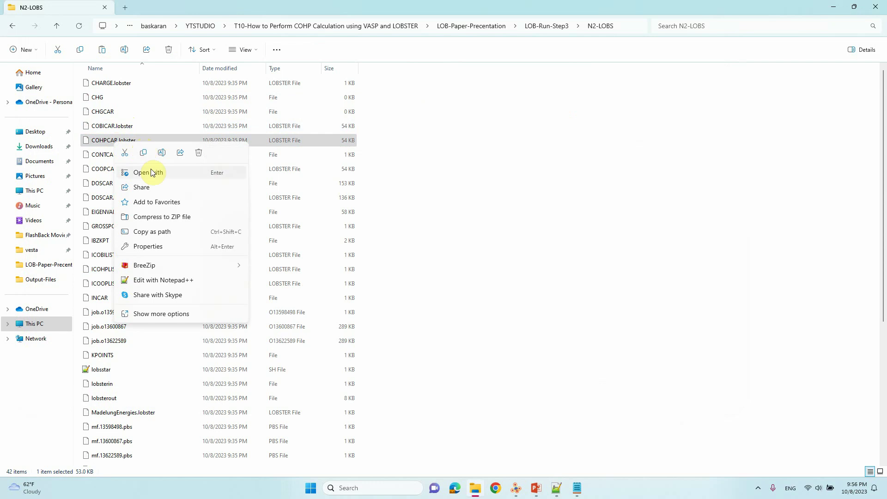
click(160, 281)
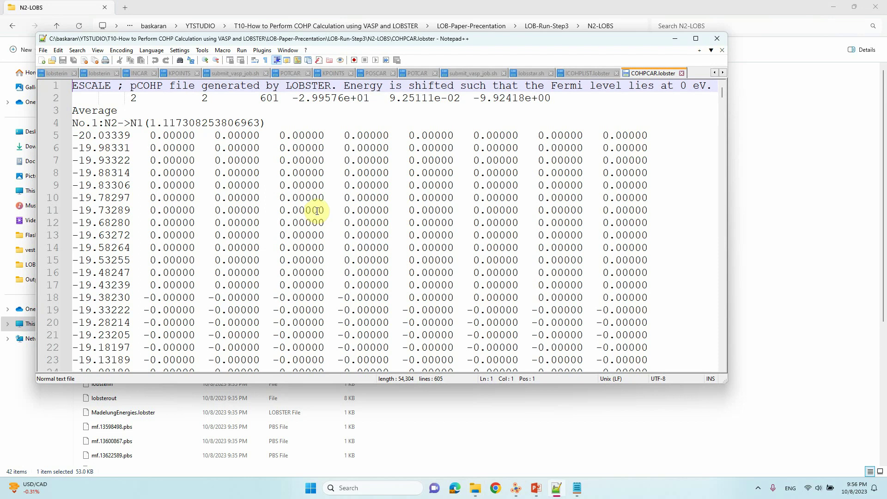
- Minimize the COHPCAR.lobster editor, the N2-LOBS folder window and the VESTA window to clear the desktop
click(675, 39)
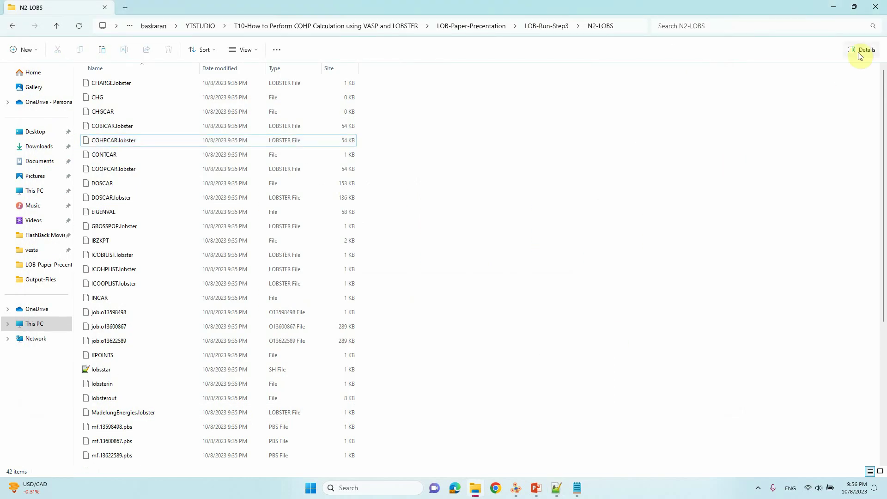
click(833, 7)
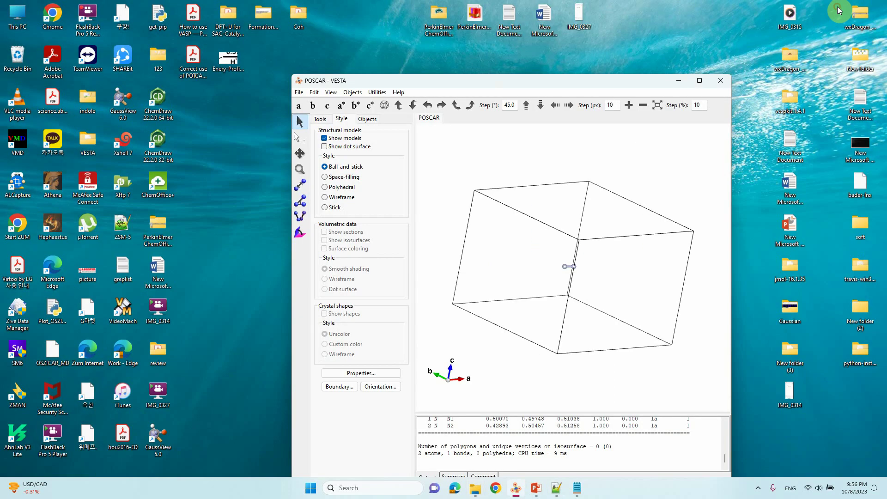
click(679, 82)
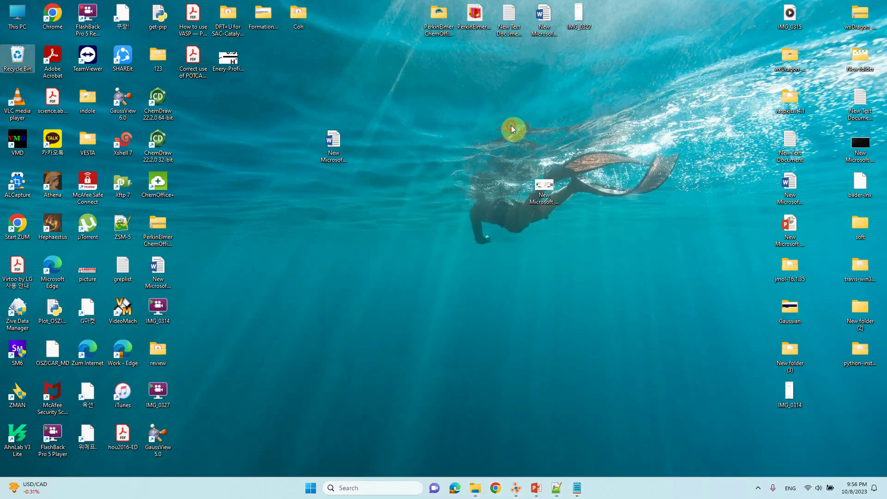
- In Chrome, go to google.co.kr, search for "cohp" and open the cohp.de homepage from the results
click(498, 488)
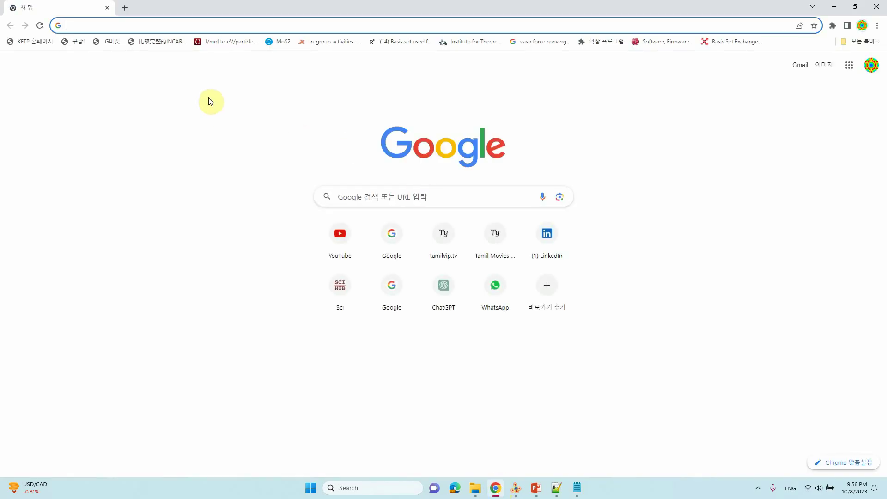
text(google.co.kr)
key(Return)
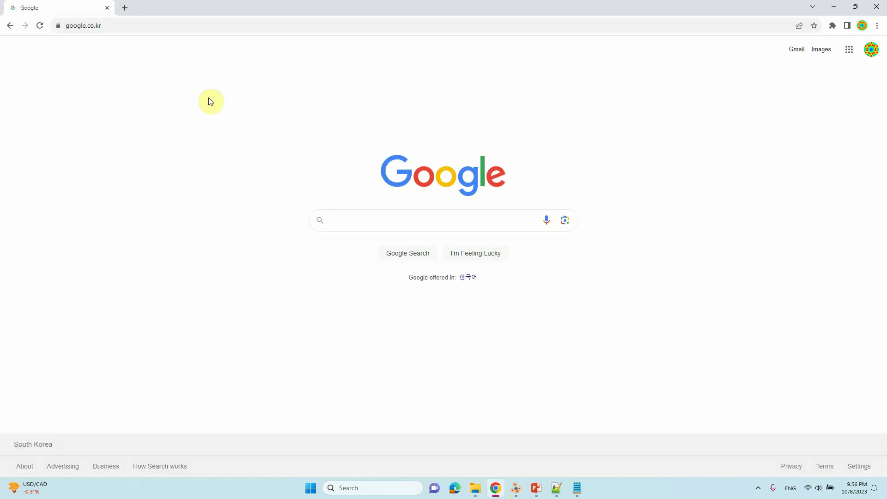
text(c)
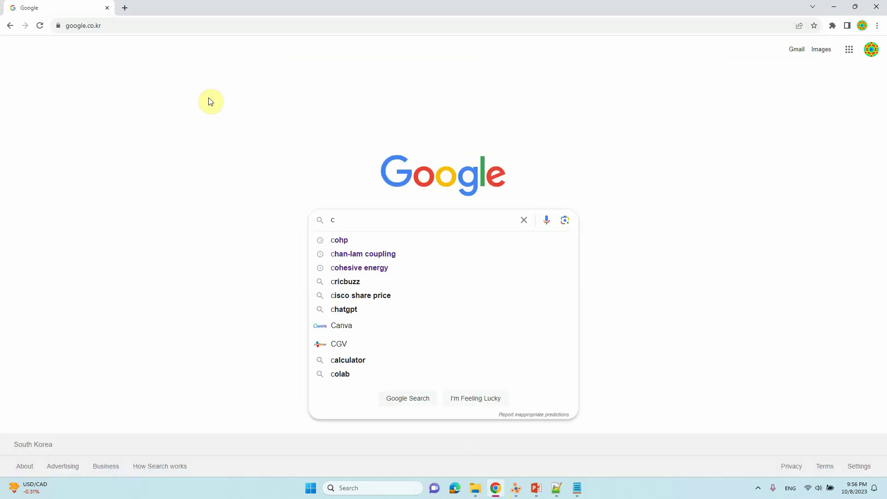
text(ohp)
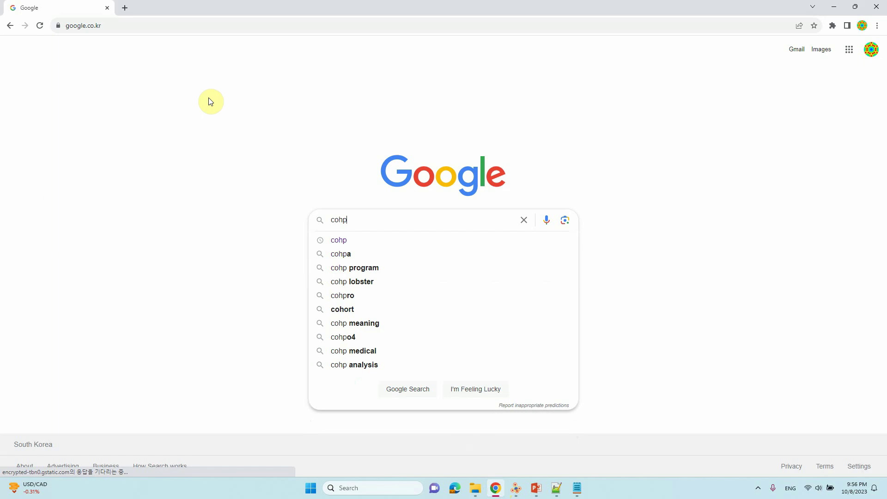
key(Return)
click(158, 152)
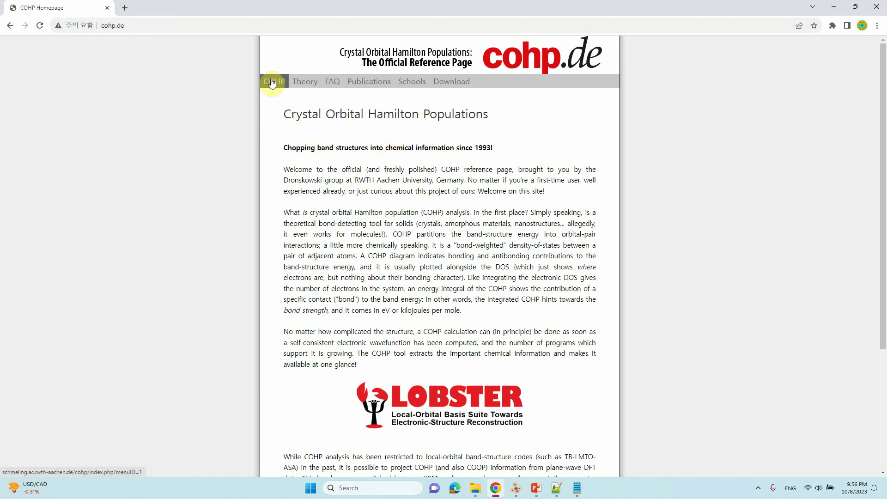
- View the COHP references under Publications, and view the LOBSTER and wxDragon downloads offered on the site
click(367, 87)
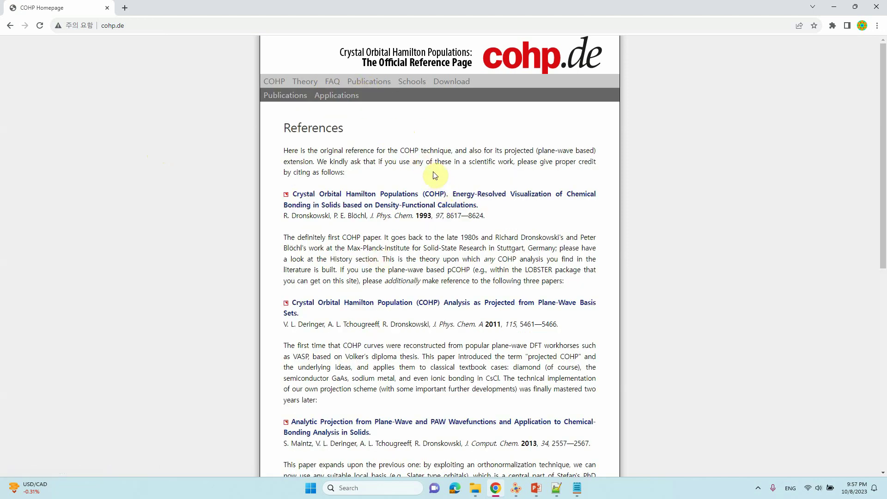
click(451, 85)
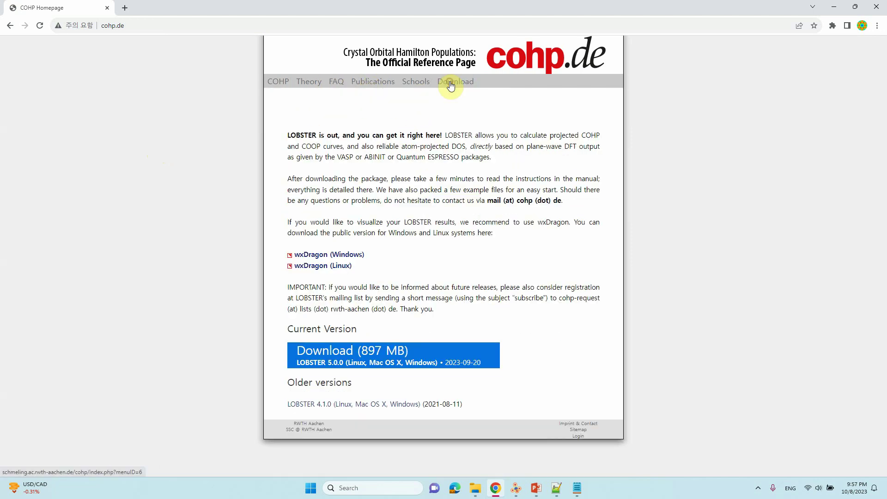
scroll(386, 211, down, 2)
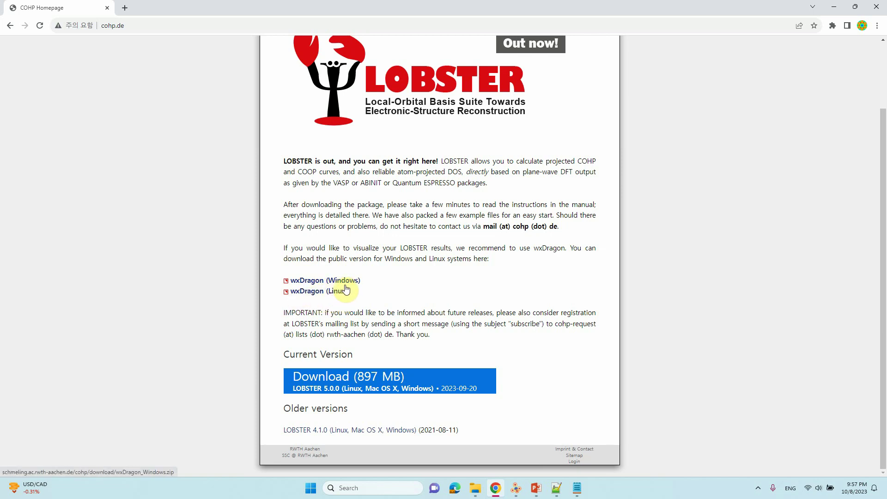
- Open the download form for LOBSTER 5.0.0, review the license text and accept the terms of the license agreement
click(348, 386)
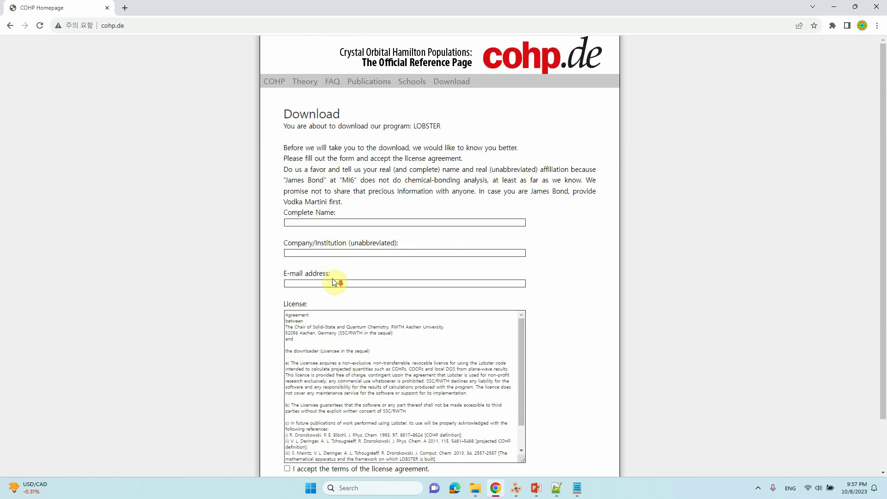
scroll(332, 278, down, 2)
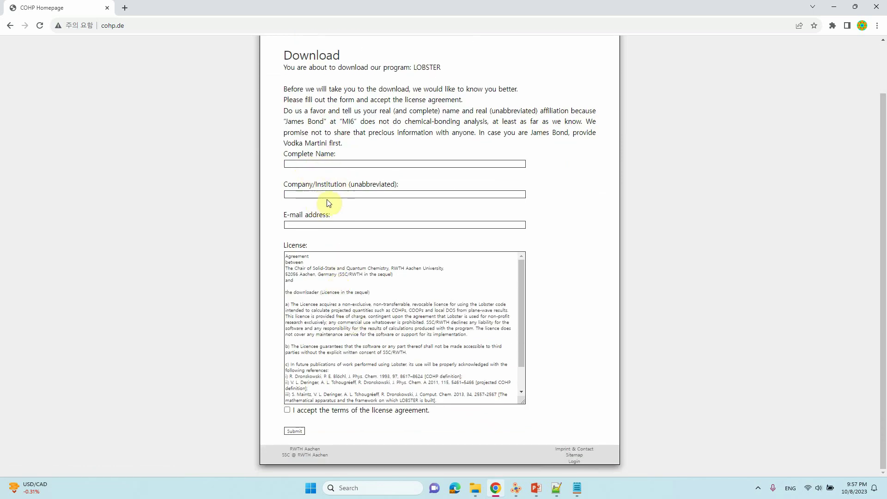
scroll(343, 314, down, 2)
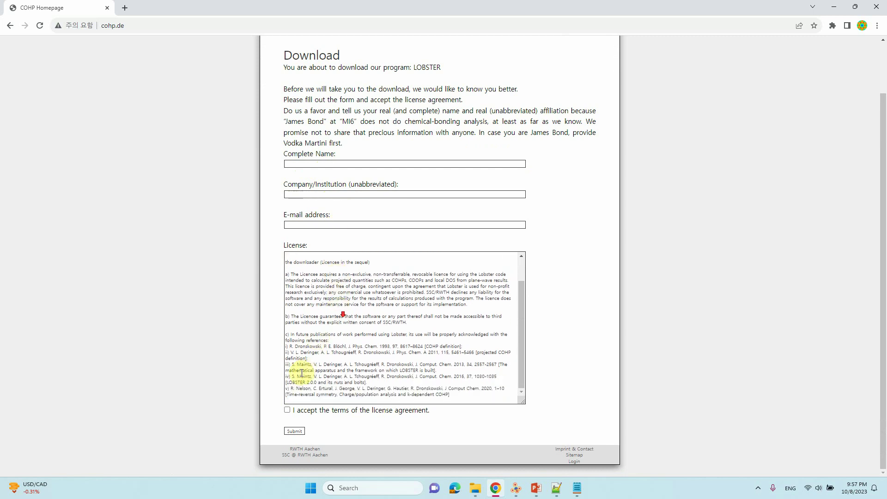
click(287, 410)
click(295, 431)
scroll(626, 240, up, 2)
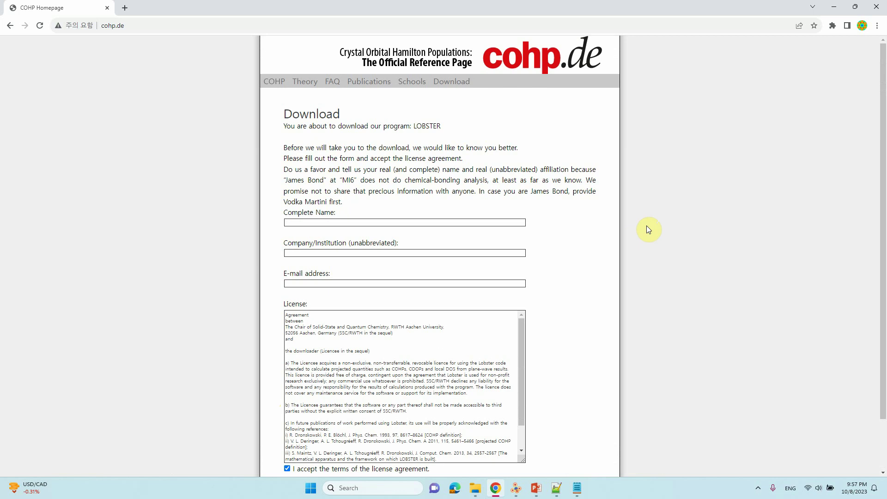
- Minimize Chrome, switch to the PowerPoint presentation and start the slide show from slide 4, "IF YOU LIKE MY CONTENT"
click(842, 9)
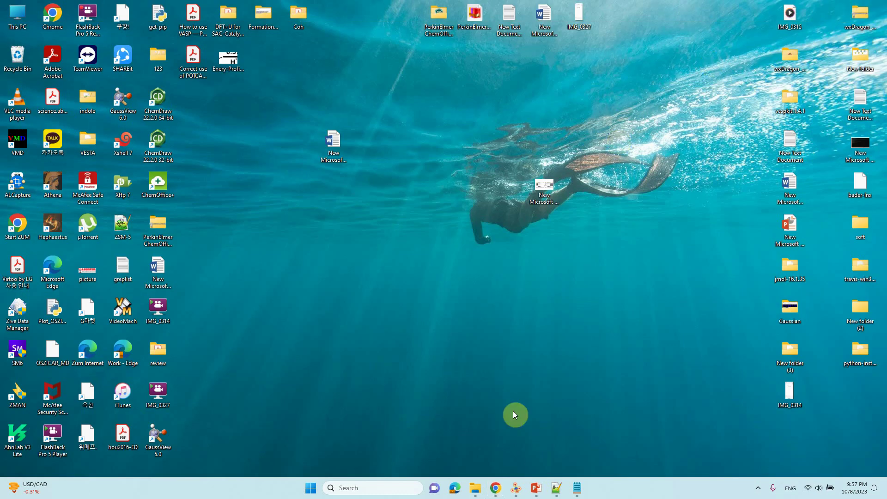
click(536, 488)
click(94, 325)
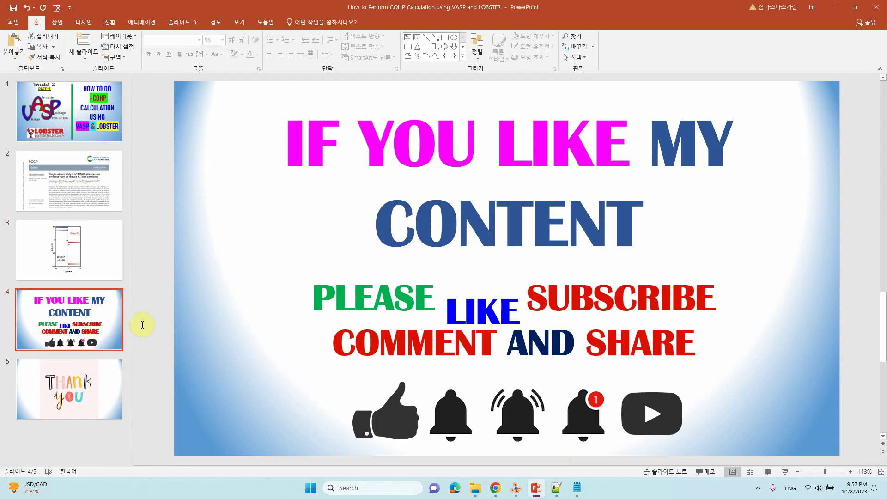
click(785, 472)
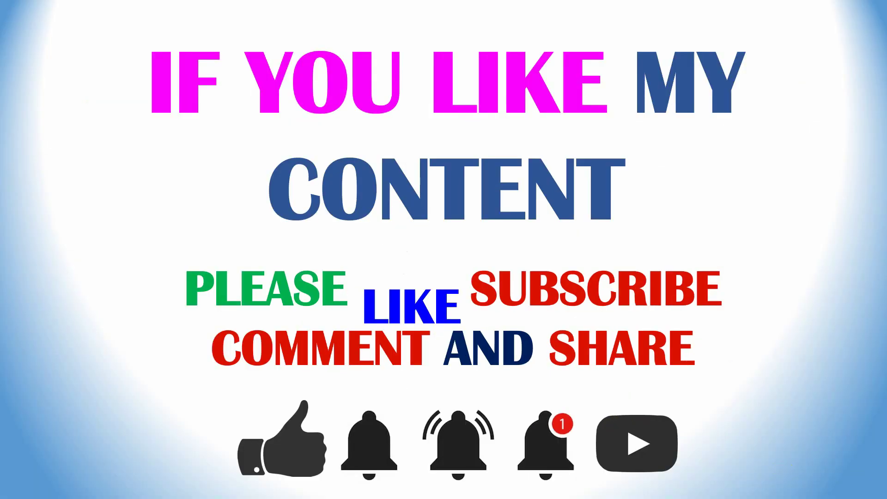